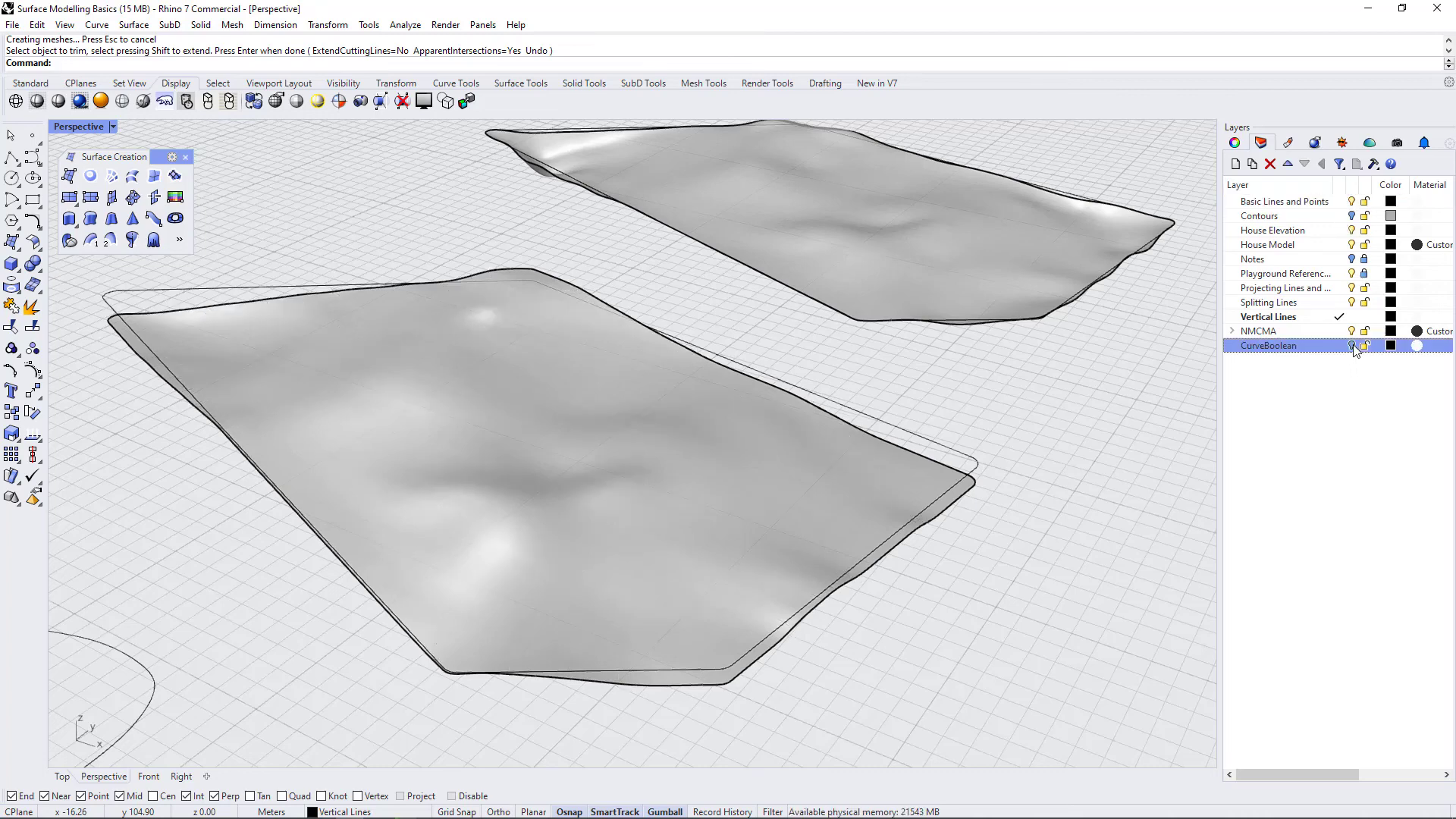
Show the Contours layer and compare the two terrain surfaces with their contour lines.
left_click(1351, 215)
right_click_drag(541, 455, 562, 363)
right_click_drag(644, 333, 680, 201)
left_click(602, 322)
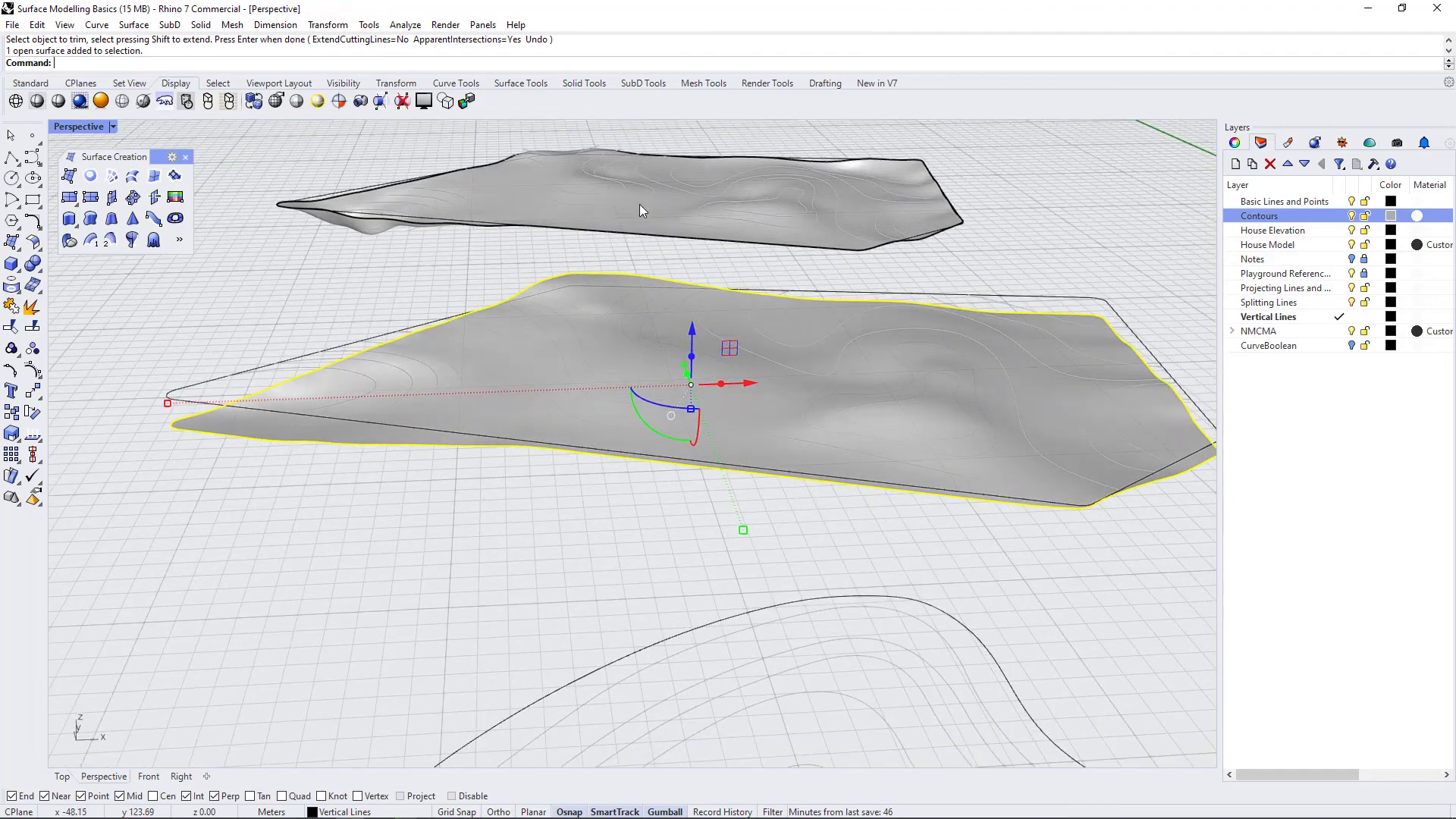
left_click(663, 203)
scroll(722, 391, "up", 2)
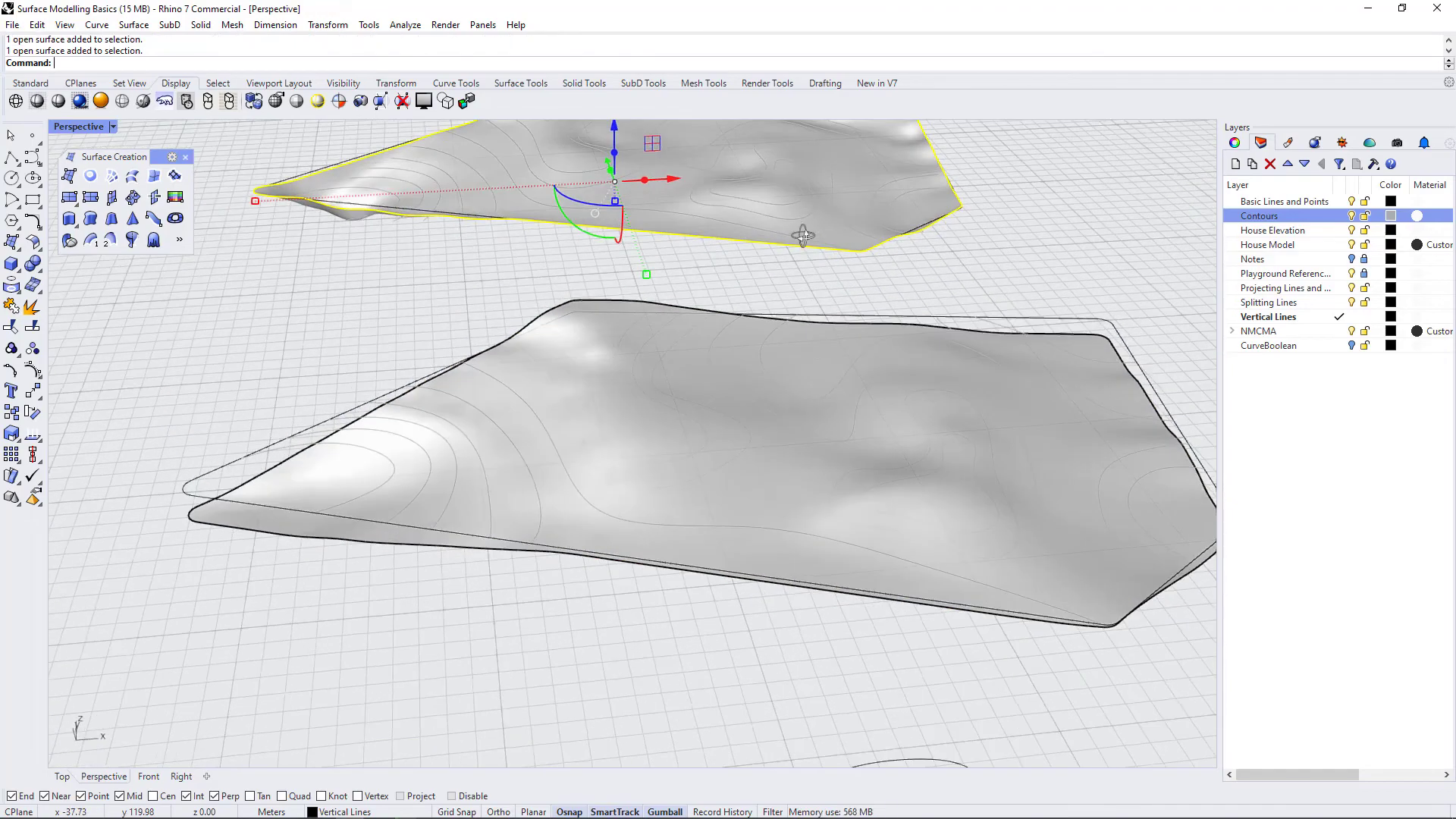
scroll(873, 252, "down", 2)
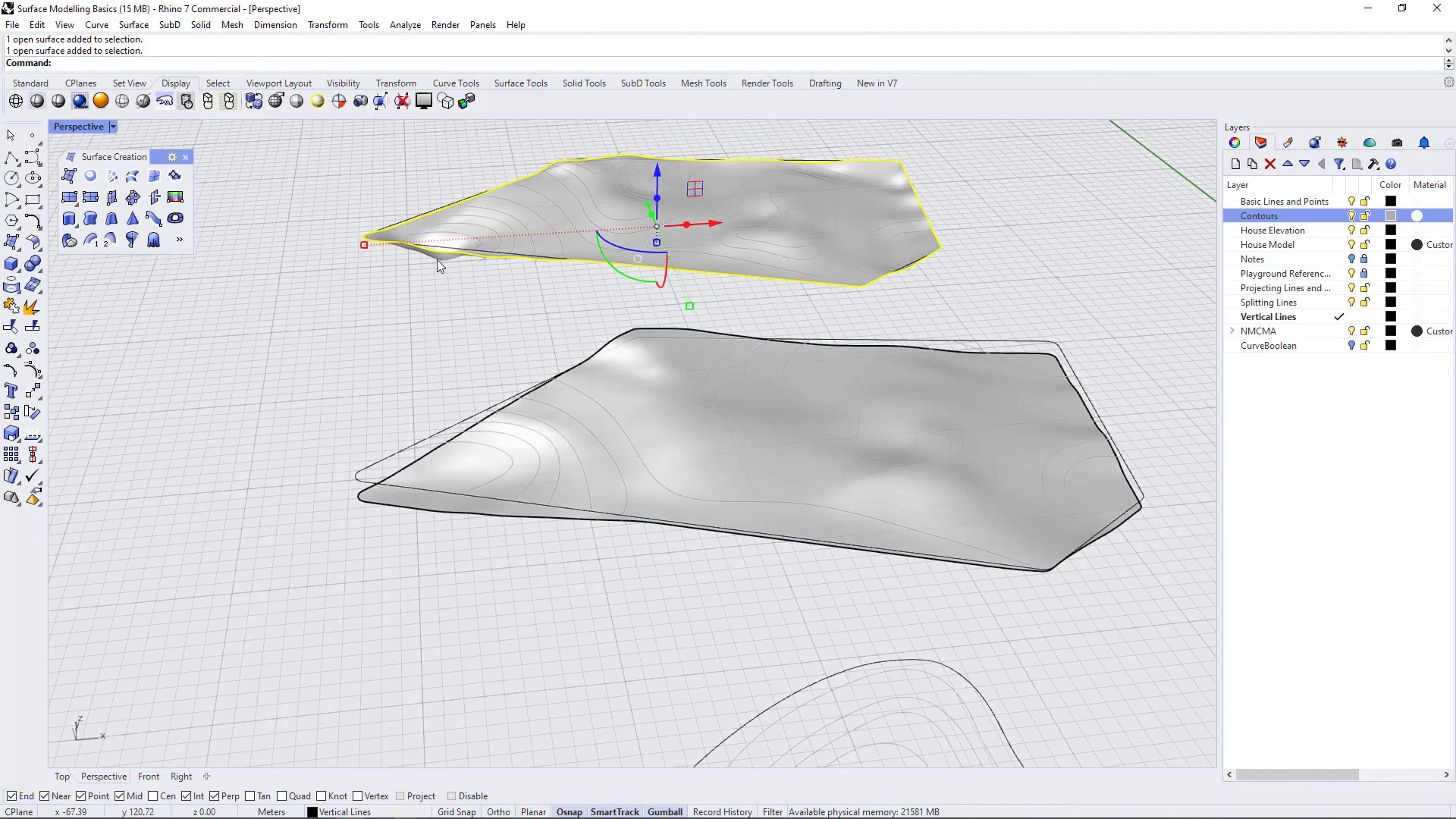
Inspect the slopes and pointed corners of both terrain surfaces against the contour lines from several angles.
right_click_drag(470, 242, 511, 283)
scroll(350, 239, "up", 8)
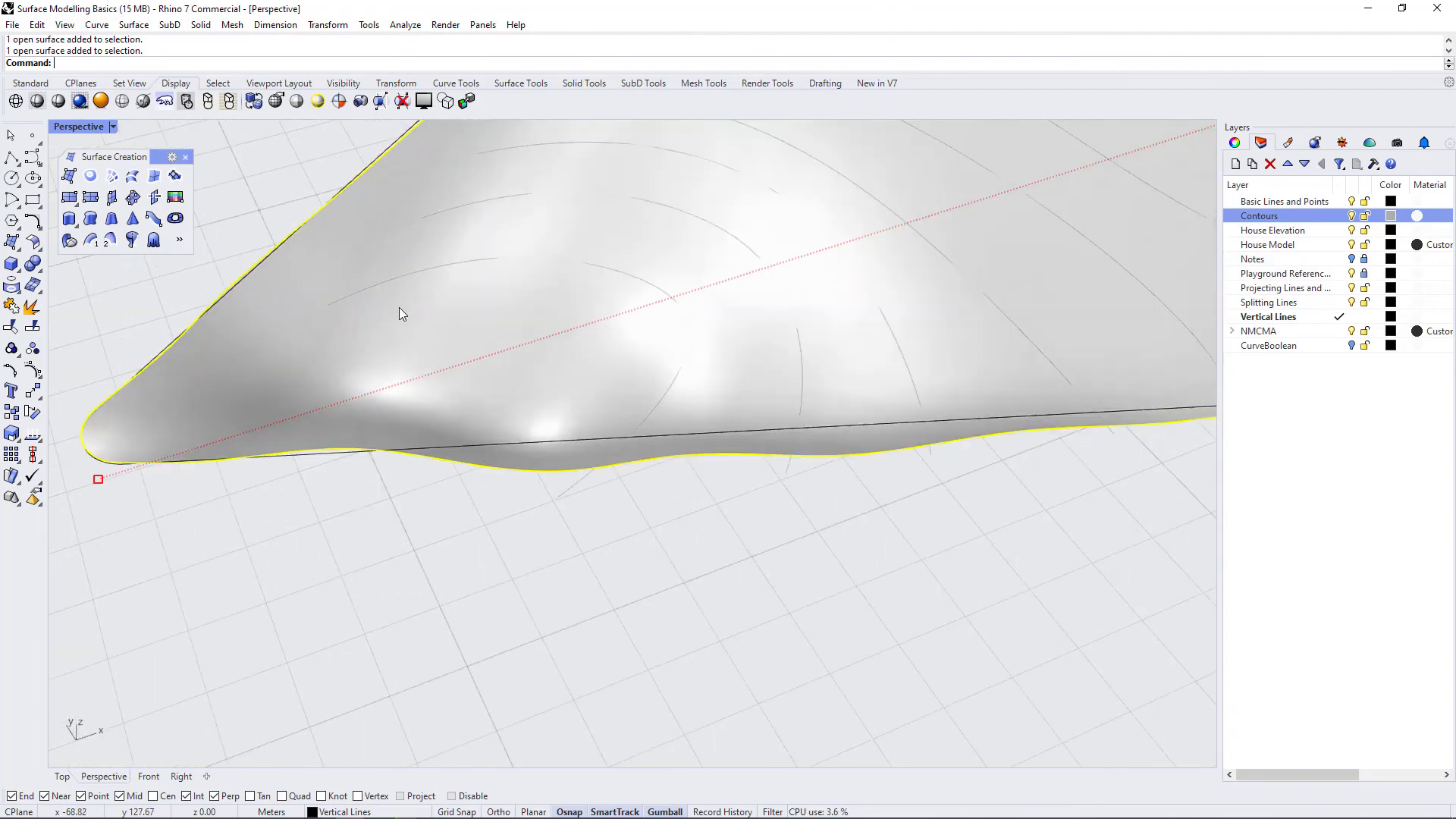
scroll(485, 371, "down", 5)
right_click_drag(561, 383, 625, 379)
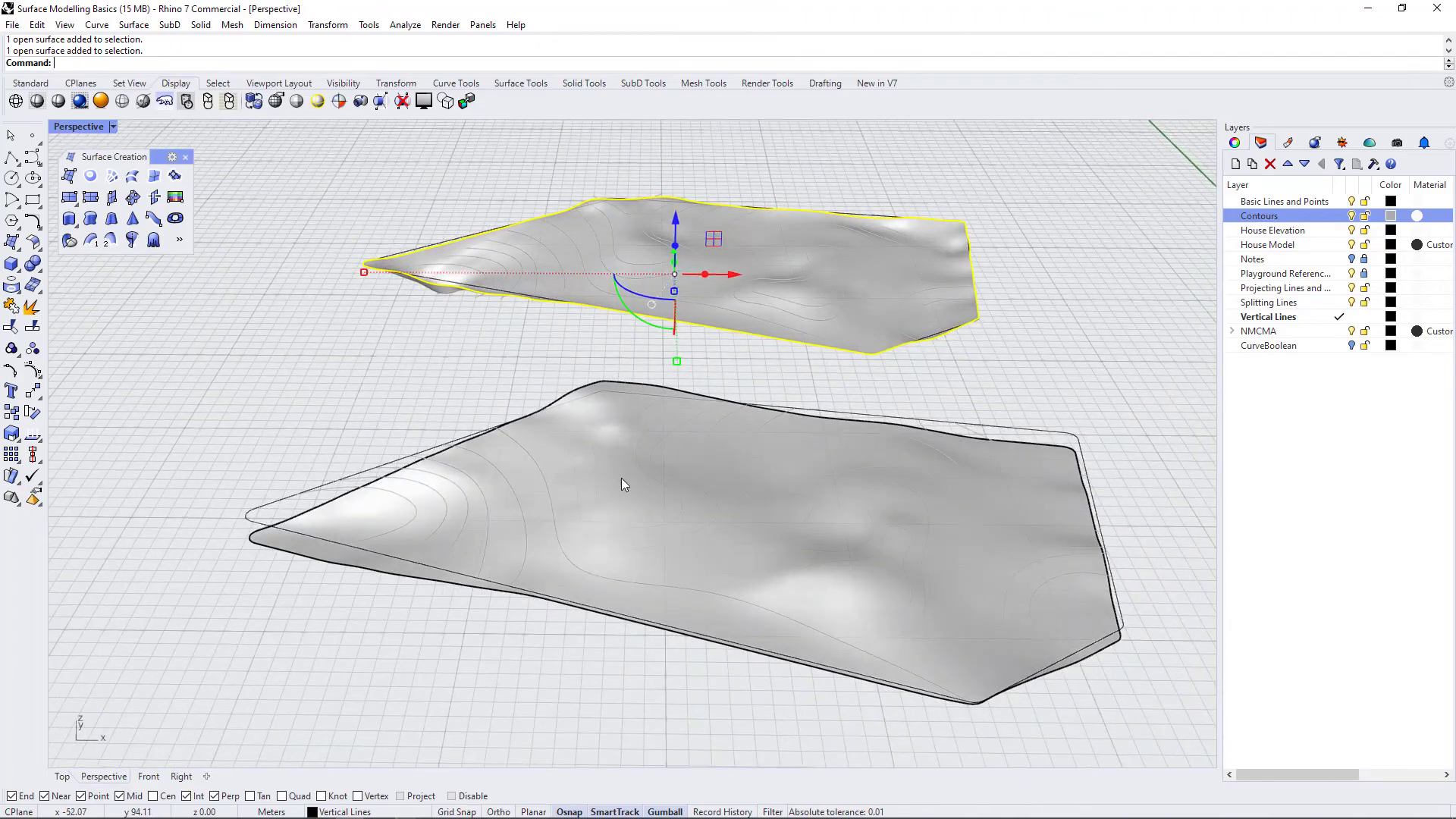
left_click(375, 514)
right_click_drag(329, 406, 788, 573)
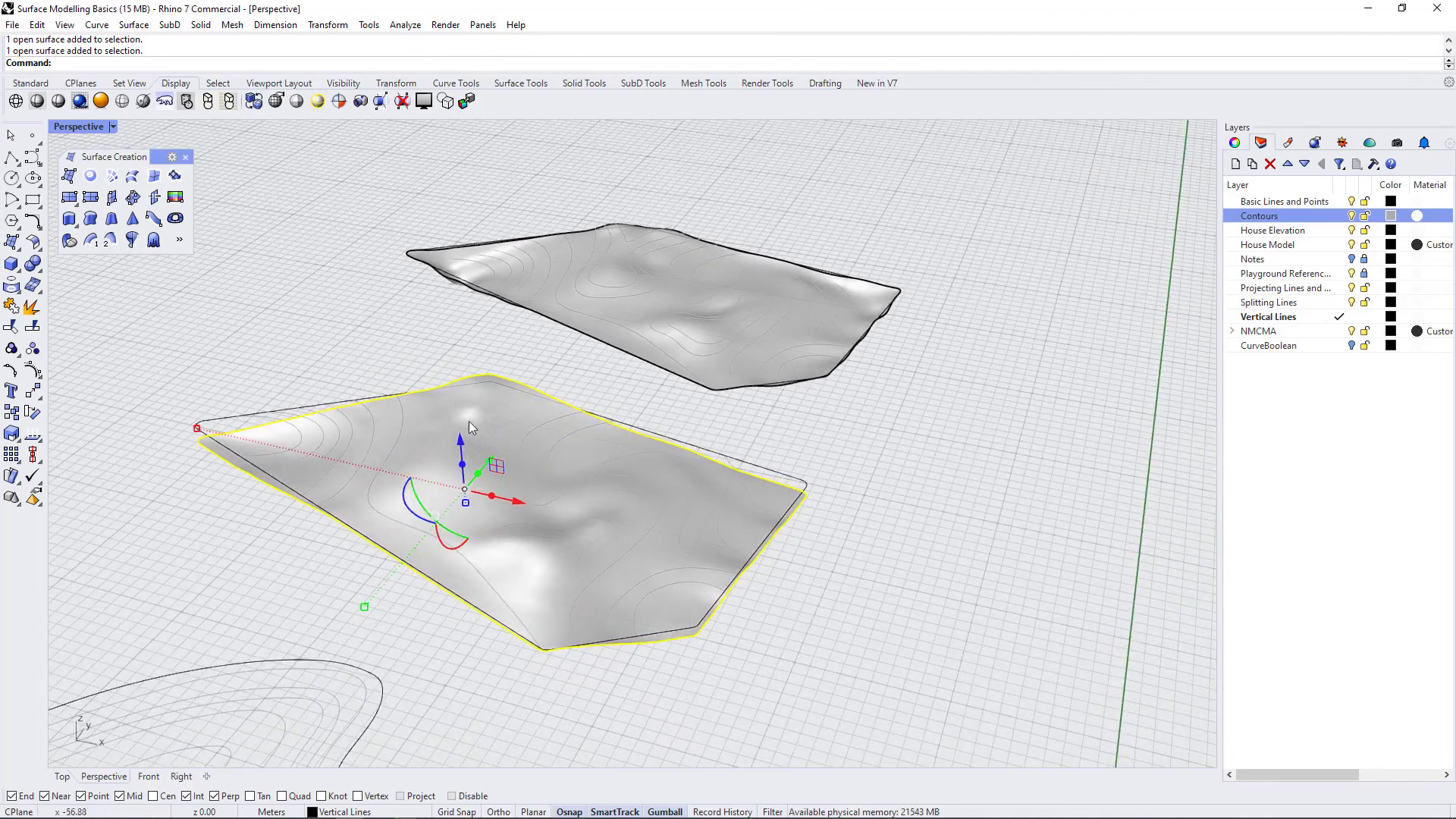
right_click_drag(530, 574, 718, 604)
Maximize the Top view and bring the flat contour set beside the Elevate Contours note into view.
double_click(88, 129)
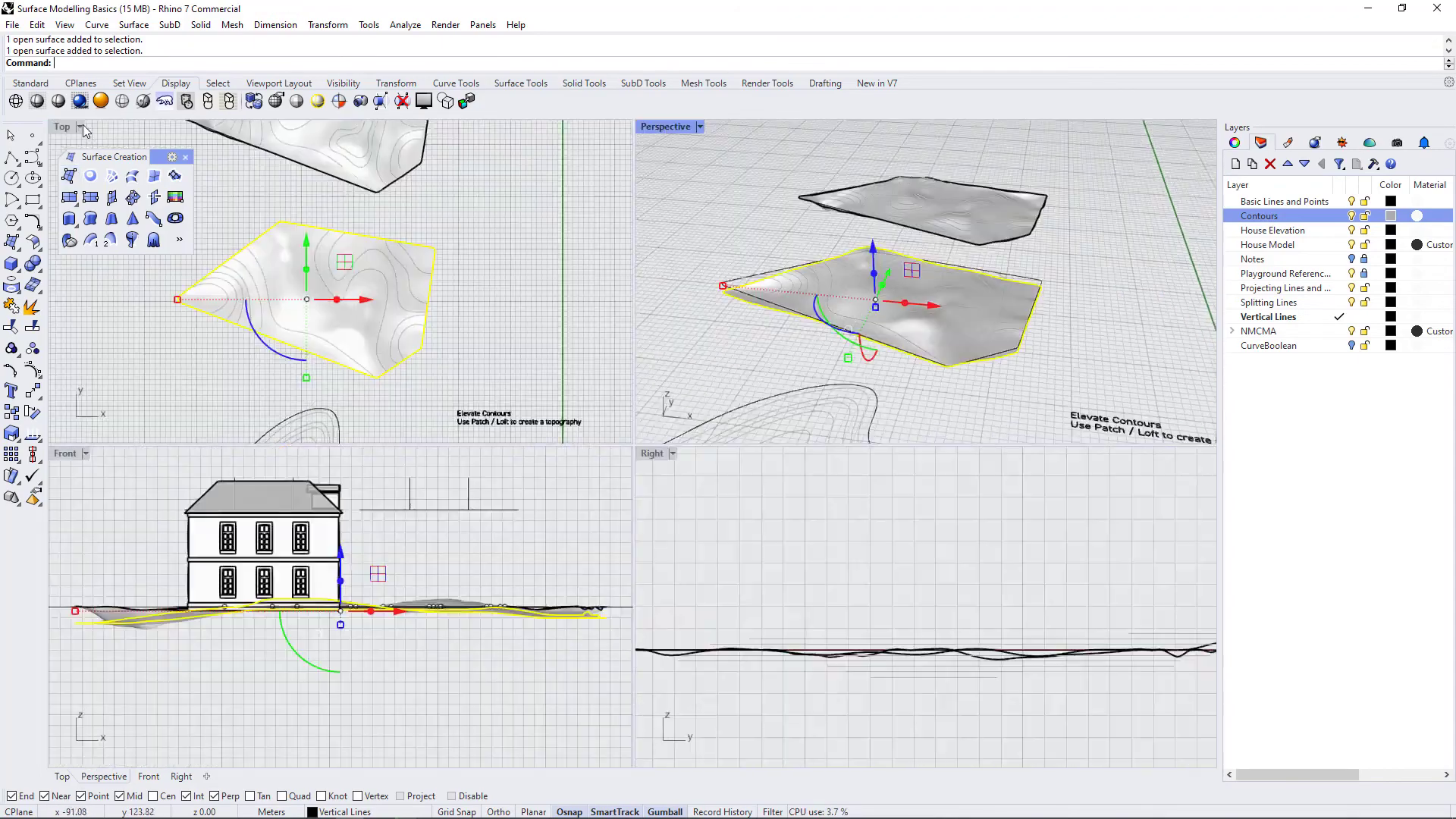
double_click(70, 128)
scroll(717, 299, "down", 5)
left_click(816, 366)
scroll(766, 521, "up", 3)
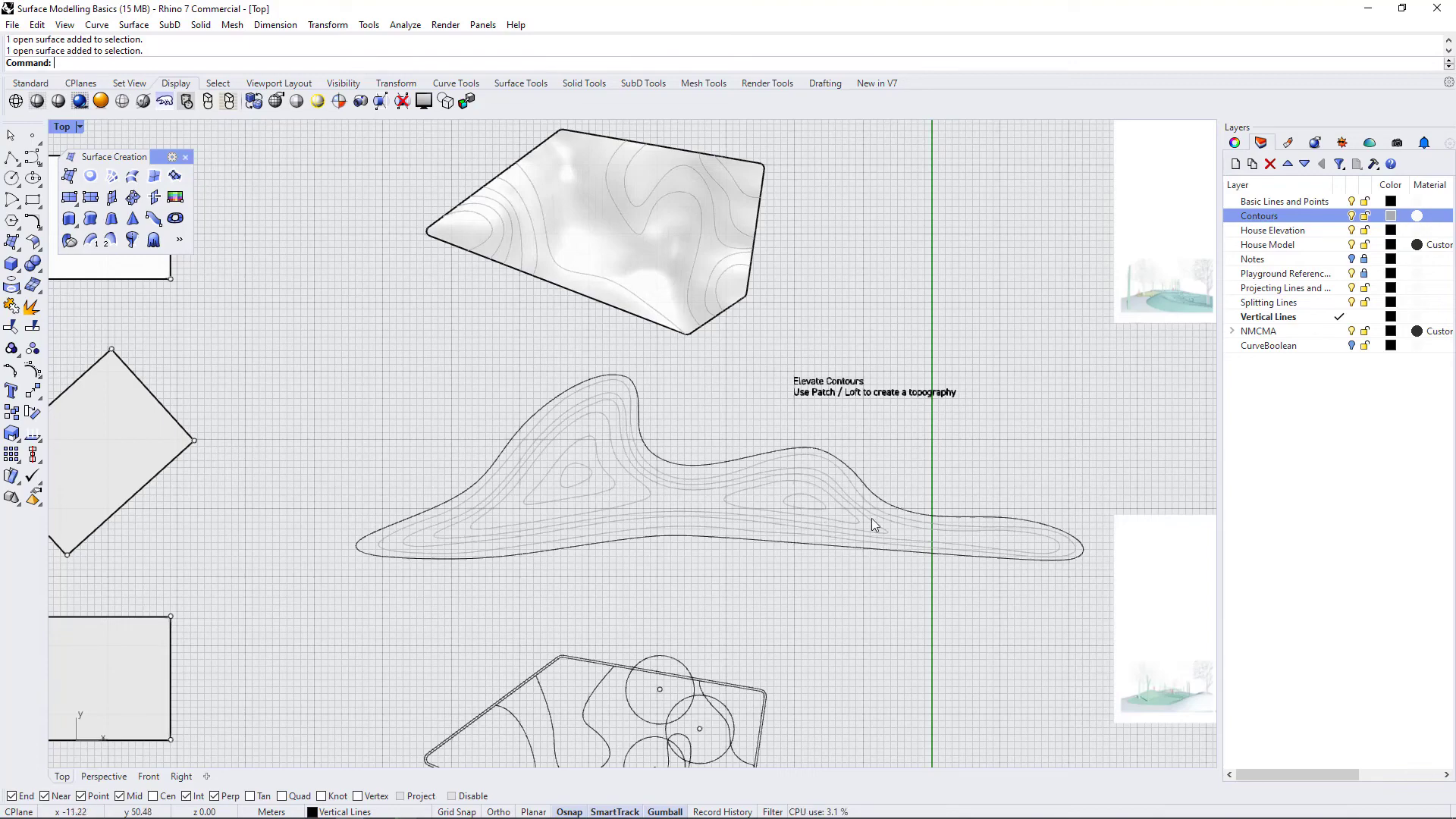
Maximize the Perspective view and show the Notes layer.
double_click(63, 127)
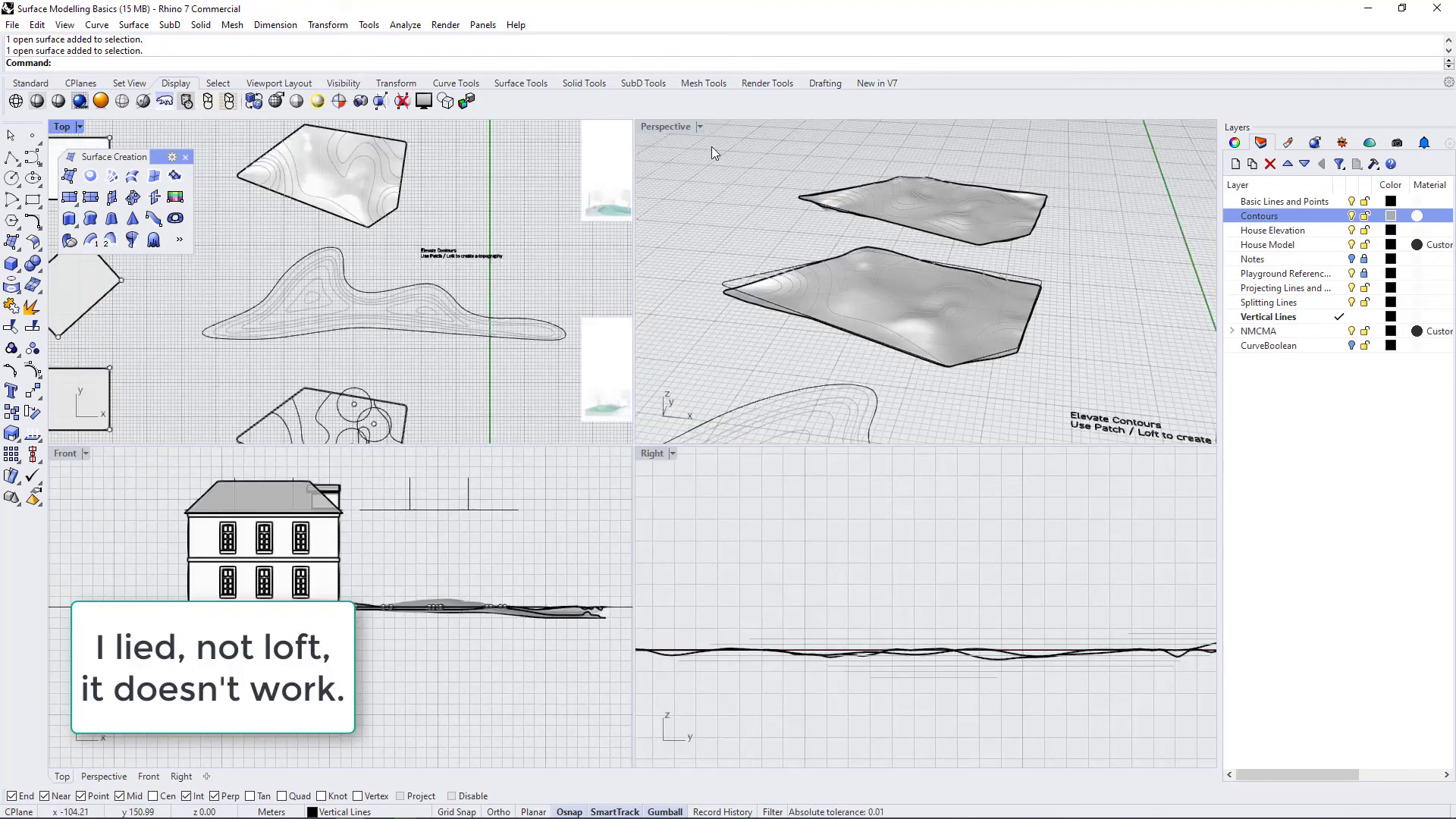
double_click(667, 126)
scroll(858, 376, "down", 6)
right_click_drag(859, 376, 712, 439)
scroll(424, 462, "up", 3)
right_click_drag(457, 476, 599, 514)
scroll(648, 570, "down", 3)
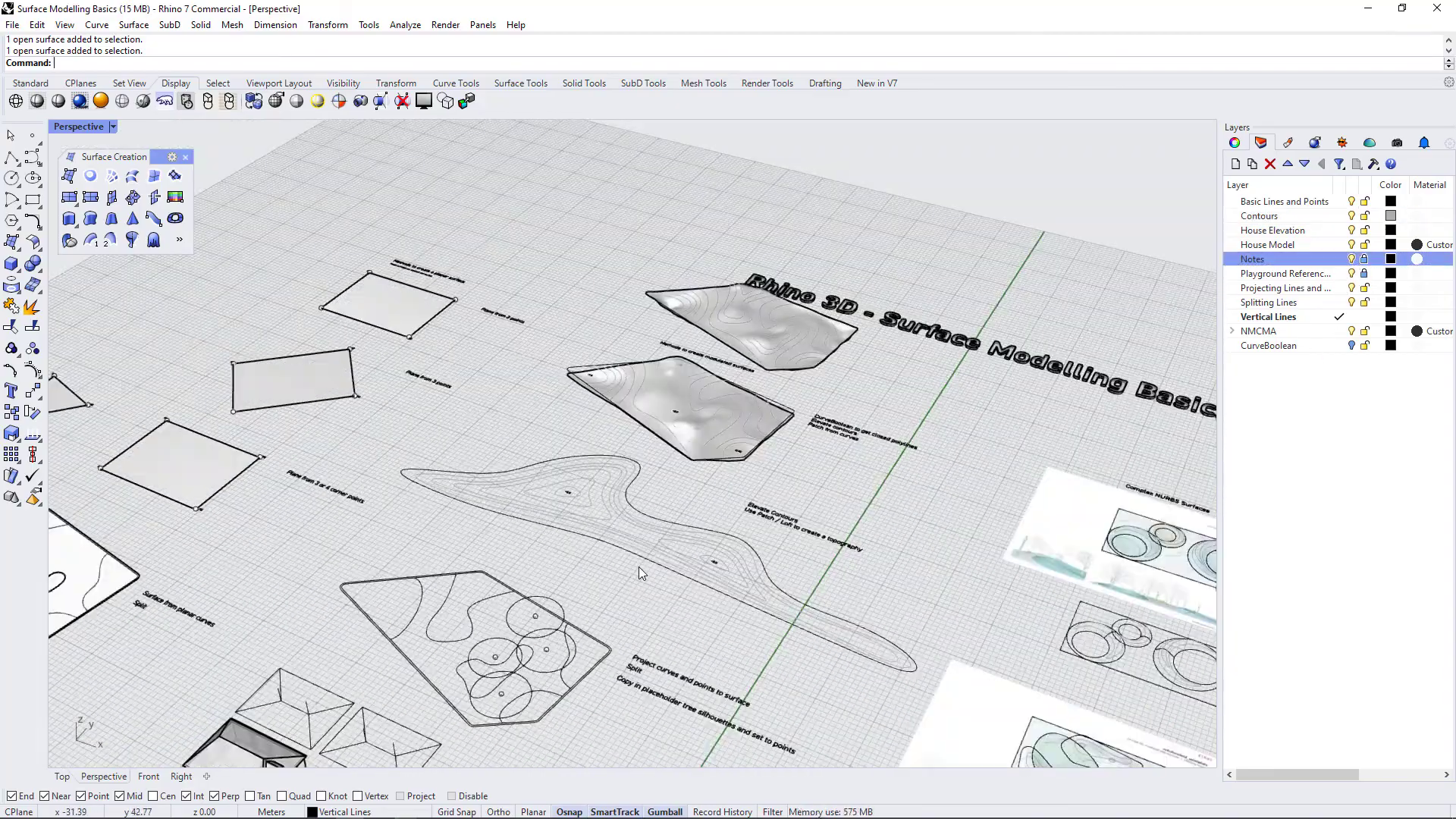
Examine the elevation labels at the two peaks of the elongated contour set.
right_click_drag(649, 570, 812, 689)
scroll(743, 606, "up", 3)
scroll(510, 546, "up", 3)
scroll(509, 546, "up", 2)
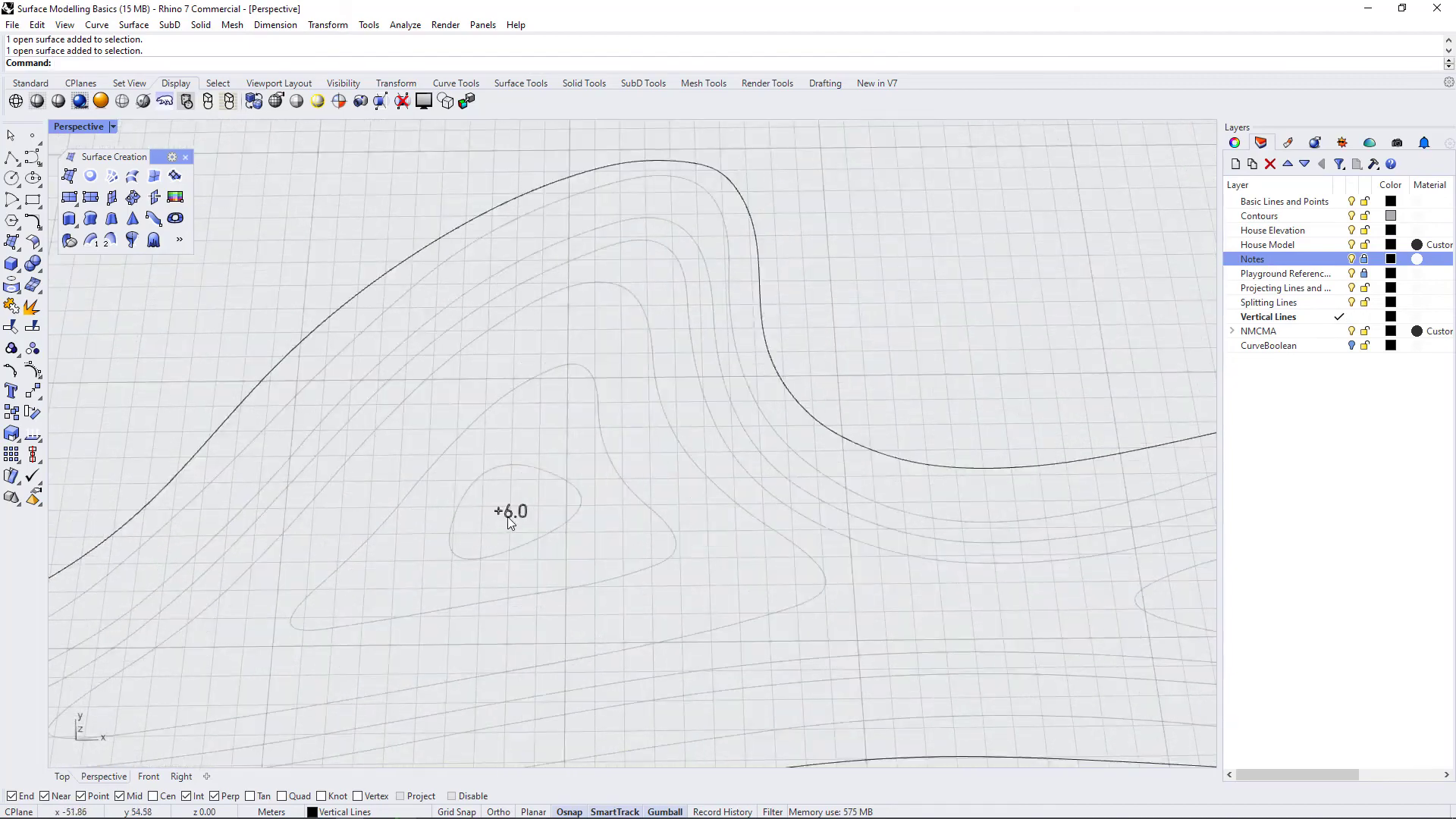
scroll(409, 500, "down", 3)
scroll(654, 531, "down", 3)
scroll(658, 508, "up", 5)
scroll(690, 527, "down", 5)
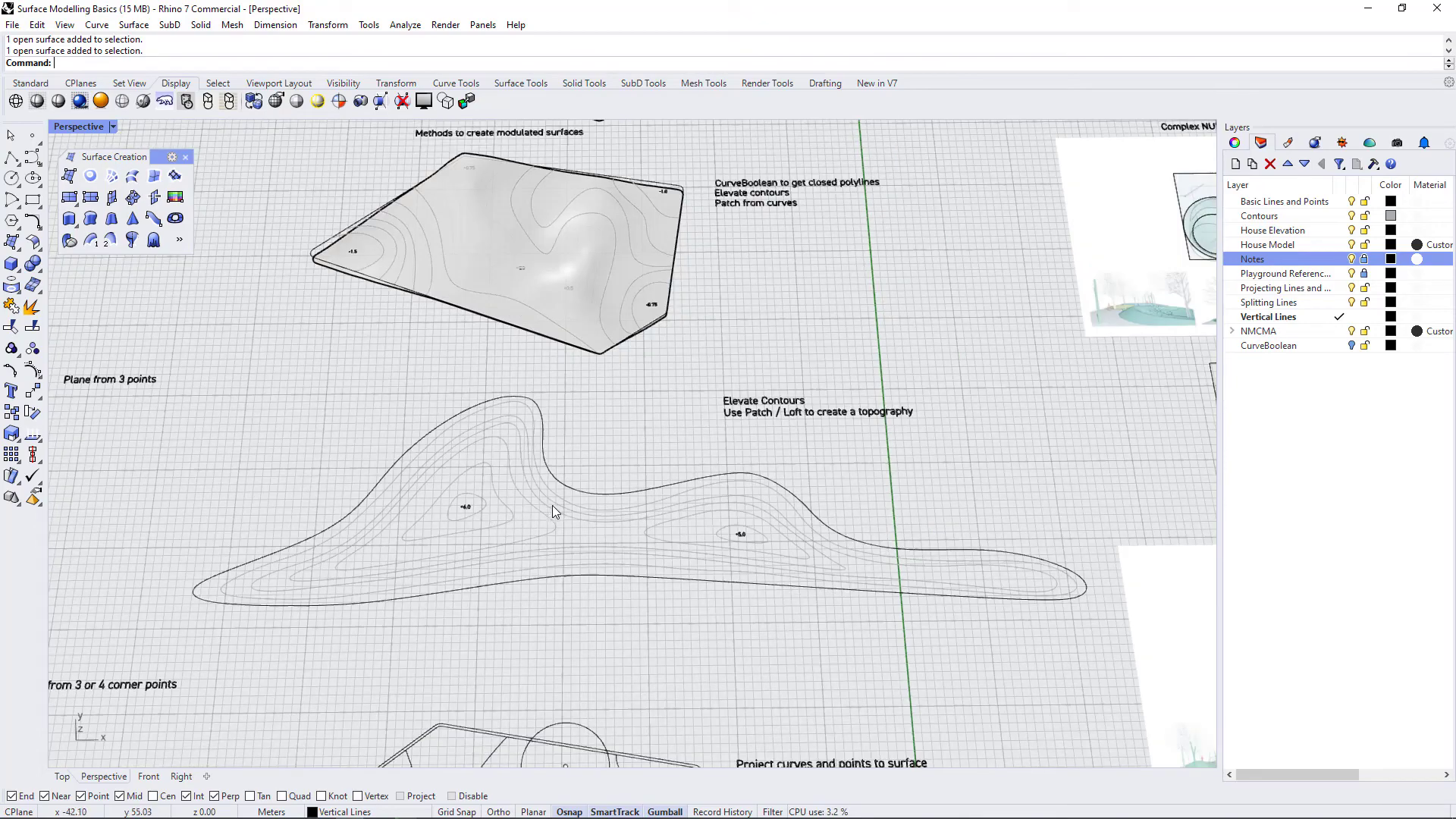
scroll(535, 518, "up", 1)
Check the contour levels of the elongated set by selecting curves one at a time from the peaks out to the boundary.
left_click(461, 511)
left_click(498, 521)
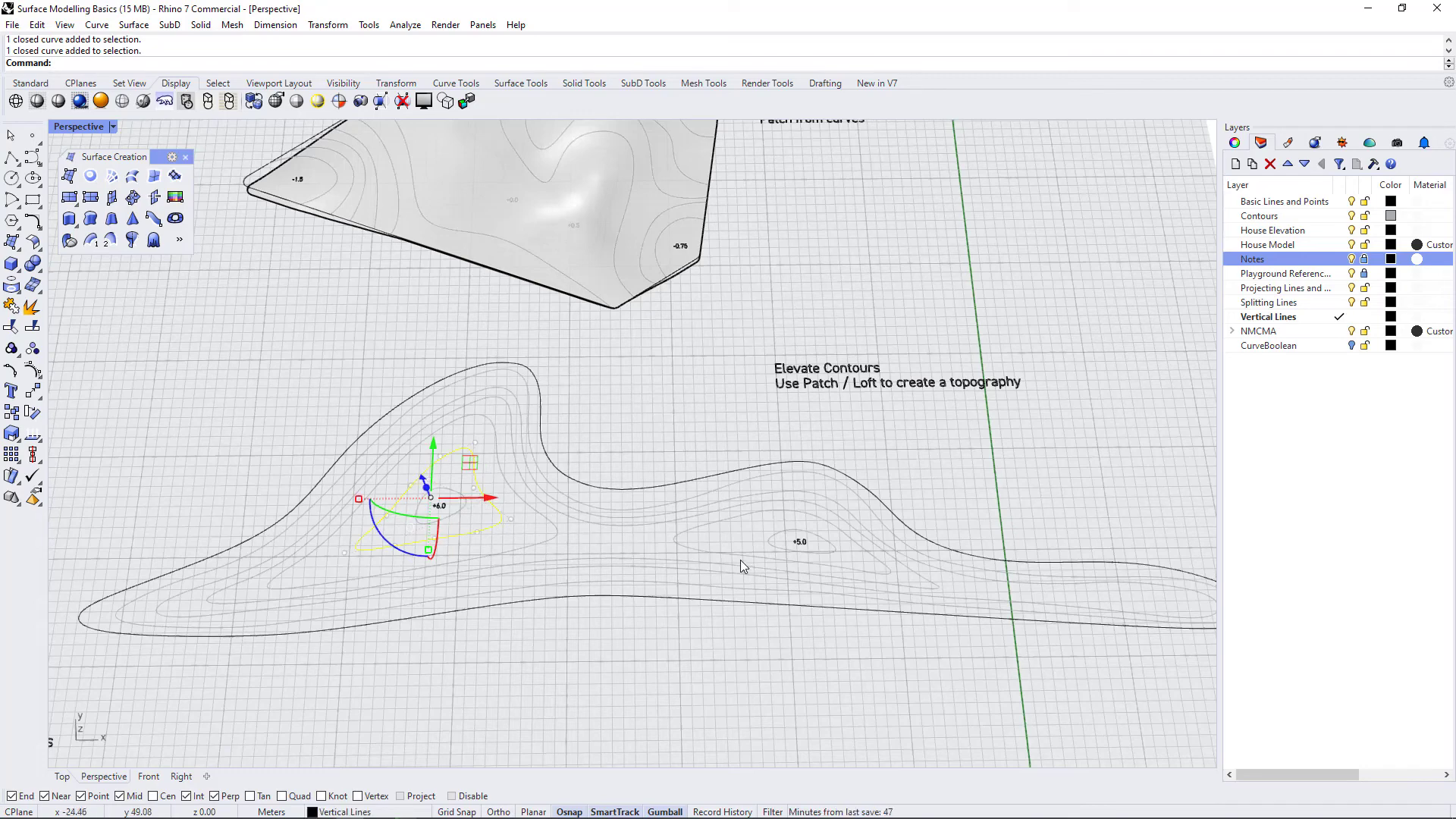
left_click(681, 547)
left_click(649, 523)
left_click(655, 506)
left_click(658, 486)
left_click(635, 393)
left_click(632, 490)
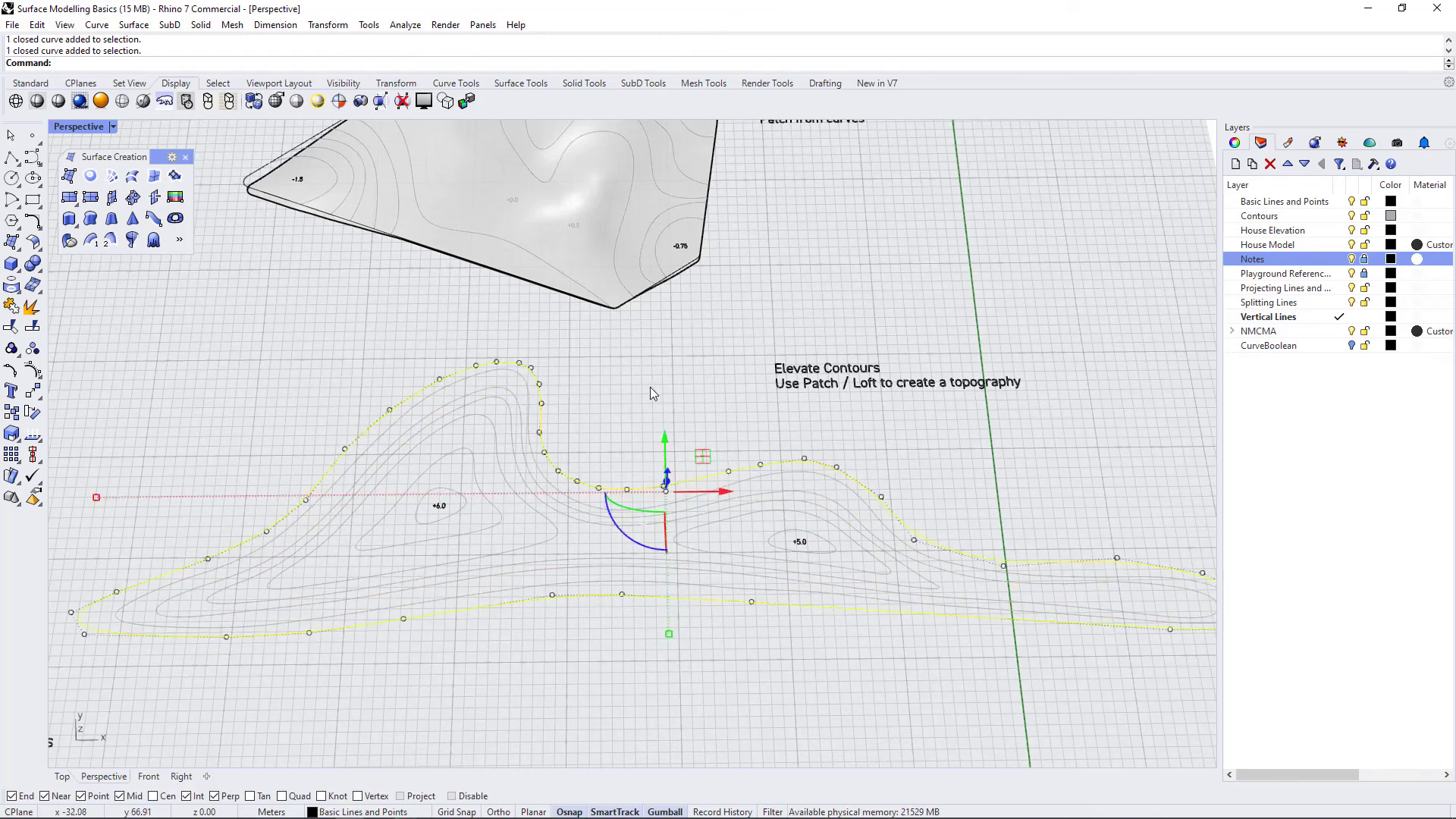
scroll(395, 529, "down", 2)
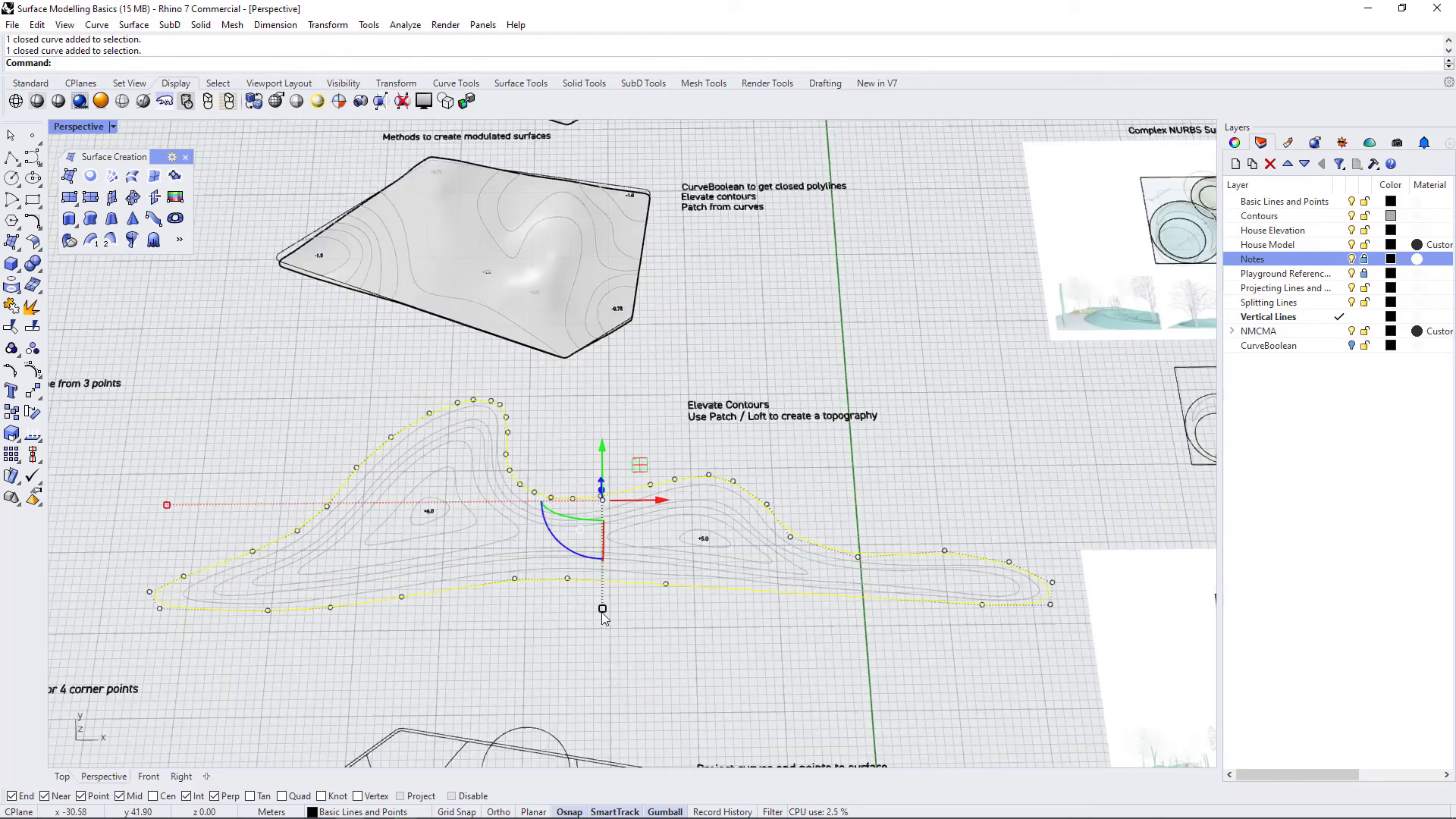
left_click(644, 612)
Select all the contours inside the outer boundary curve of the elongated set.
right_click_drag(690, 572, 648, 412)
scroll(661, 449, "up", 2)
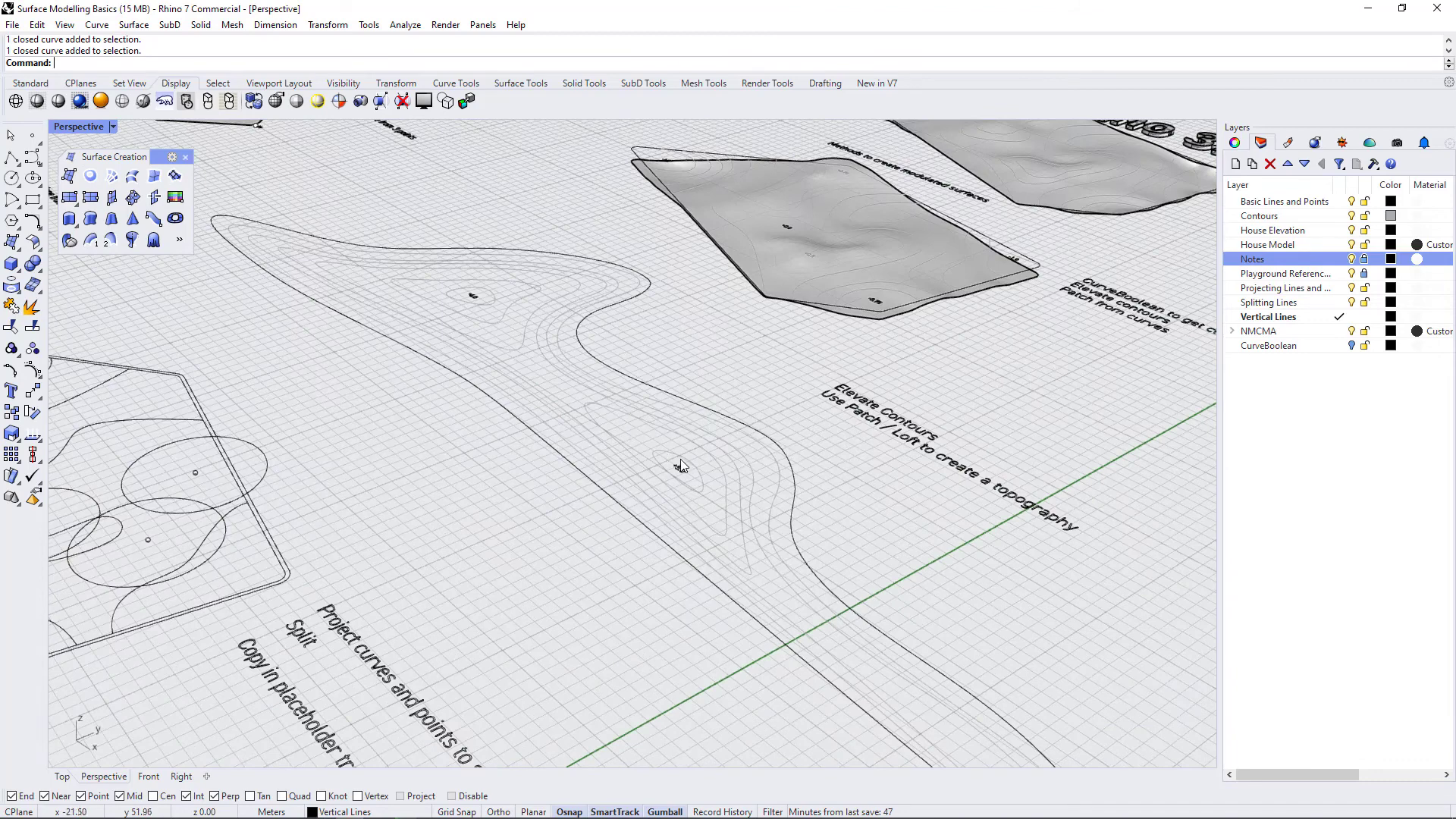
left_click(663, 452)
left_click(604, 410, "shift")
left_click(567, 382, "shift")
left_click(574, 362, "shift")
left_click(570, 362, "shift")
left_click(518, 342, "shift")
left_click(497, 326, "shift")
left_click(470, 308, "shift")
Move the selected inner contours vertically up by 1 m.
right_click_drag(781, 523, 694, 421)
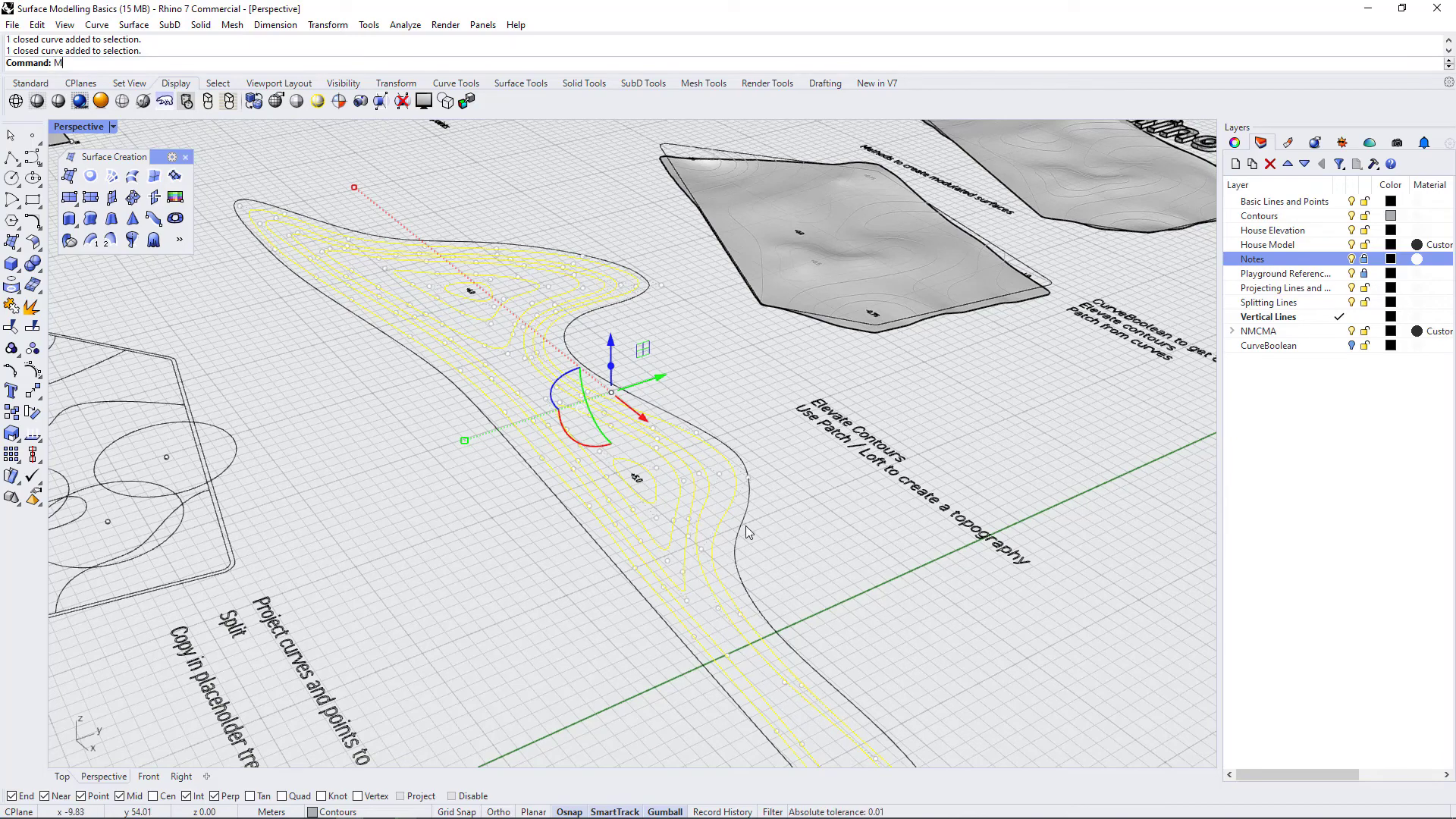
key("Return")
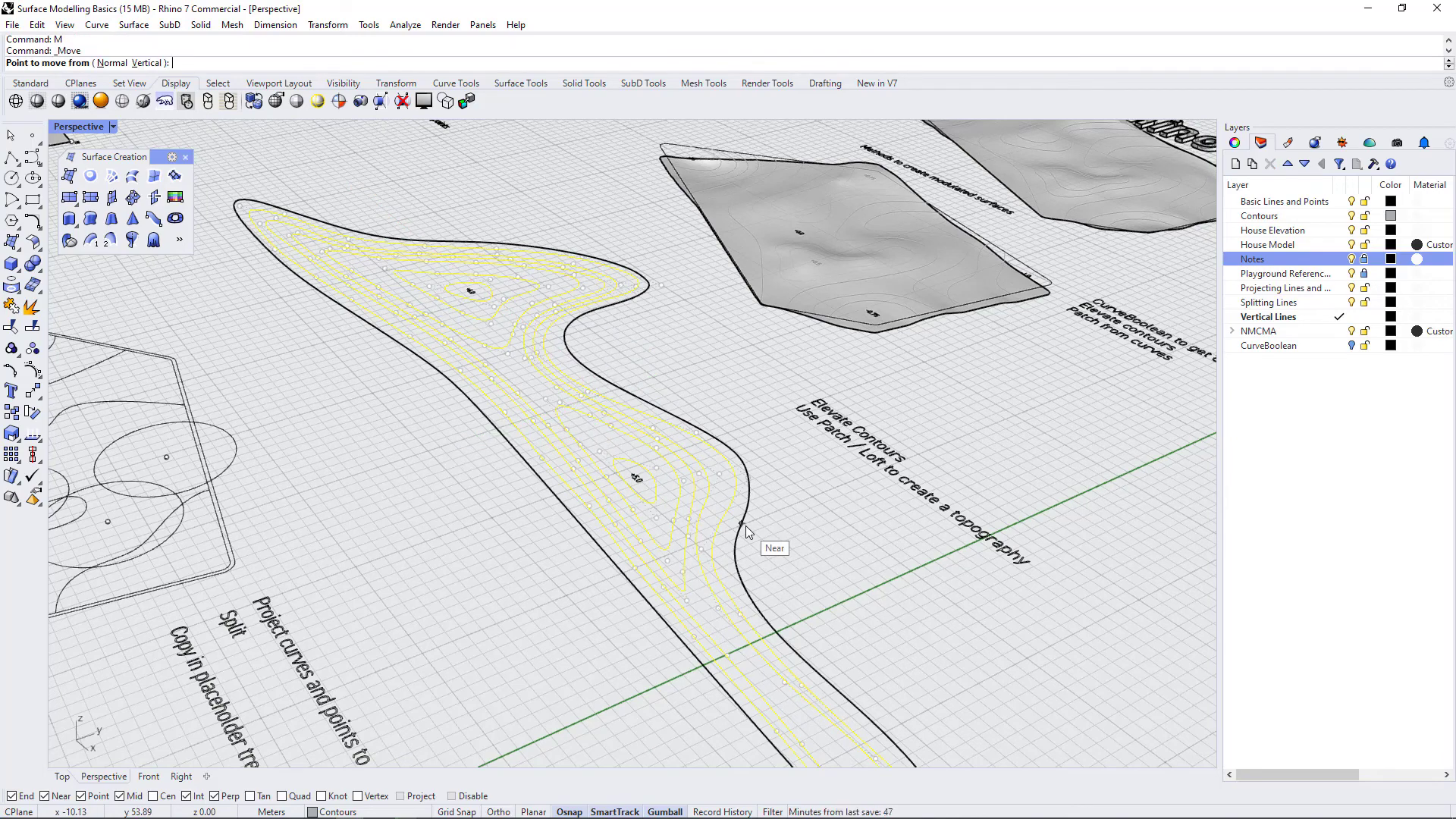
key("Return")
left_click(747, 491)
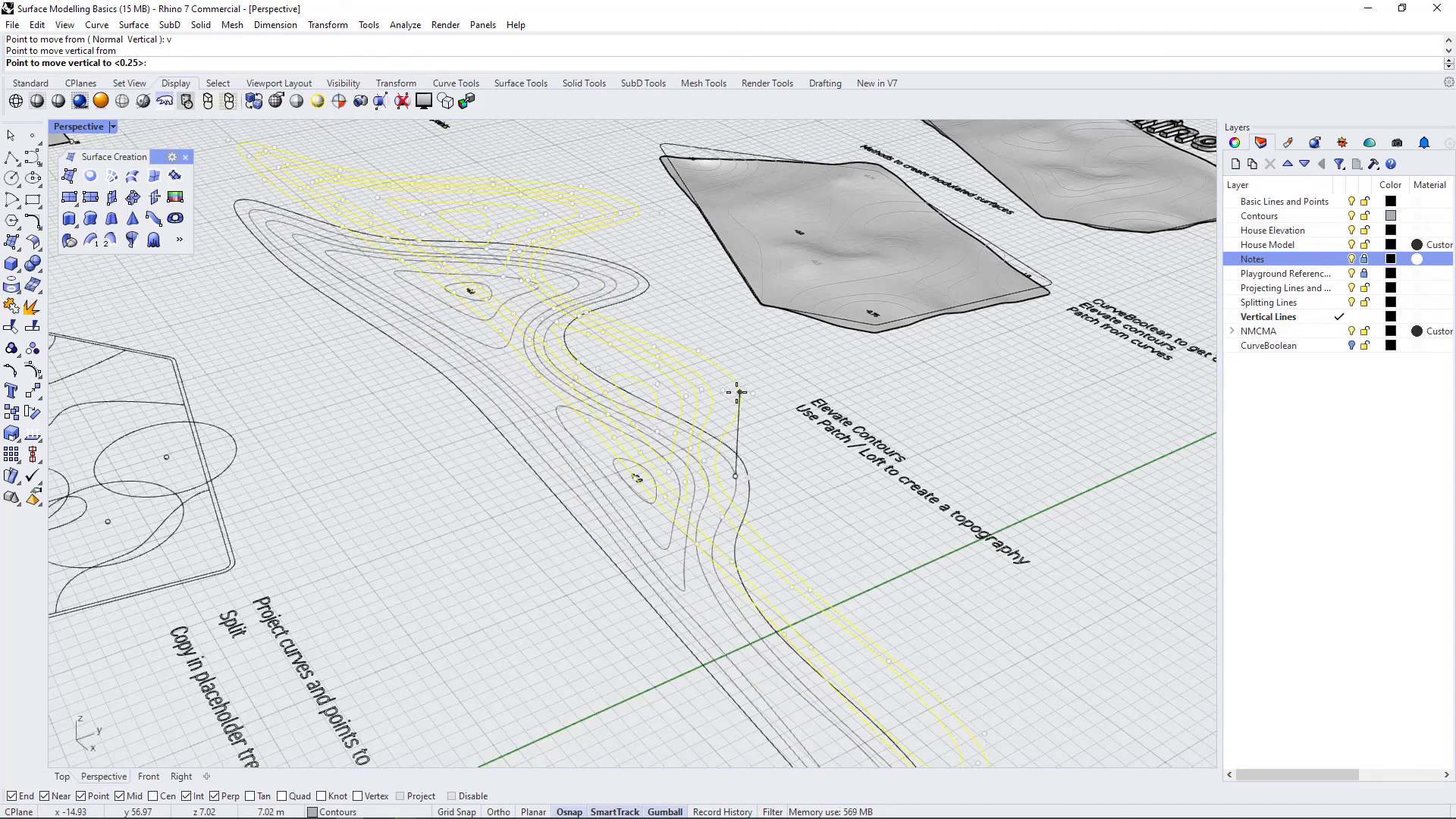
type("1")
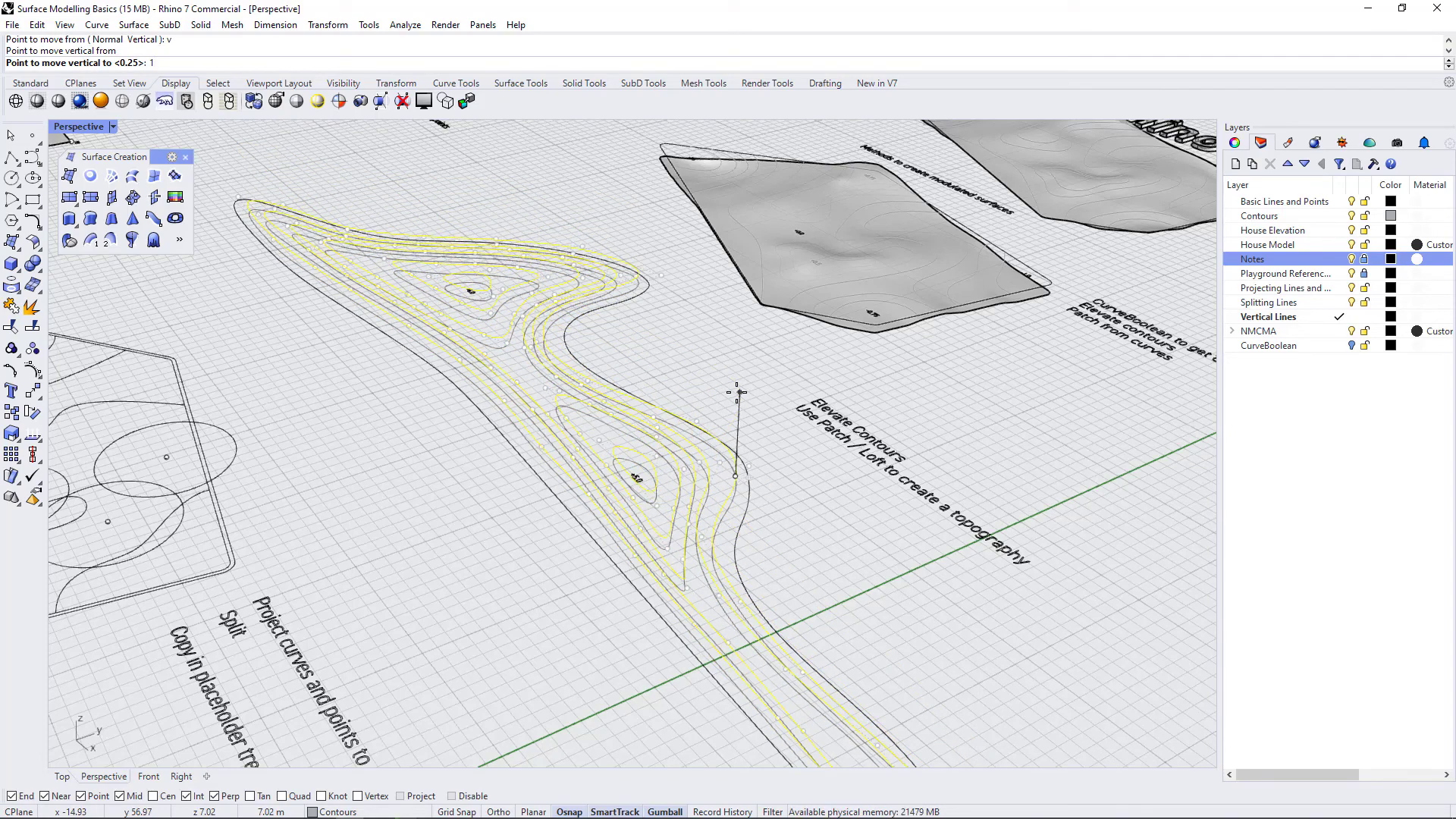
key("Return")
Remove the outermost contour from the selection and move the remaining contours vertically up by another 1 m.
right_click_drag(684, 518, 784, 498)
left_click(740, 478, "ctrl")
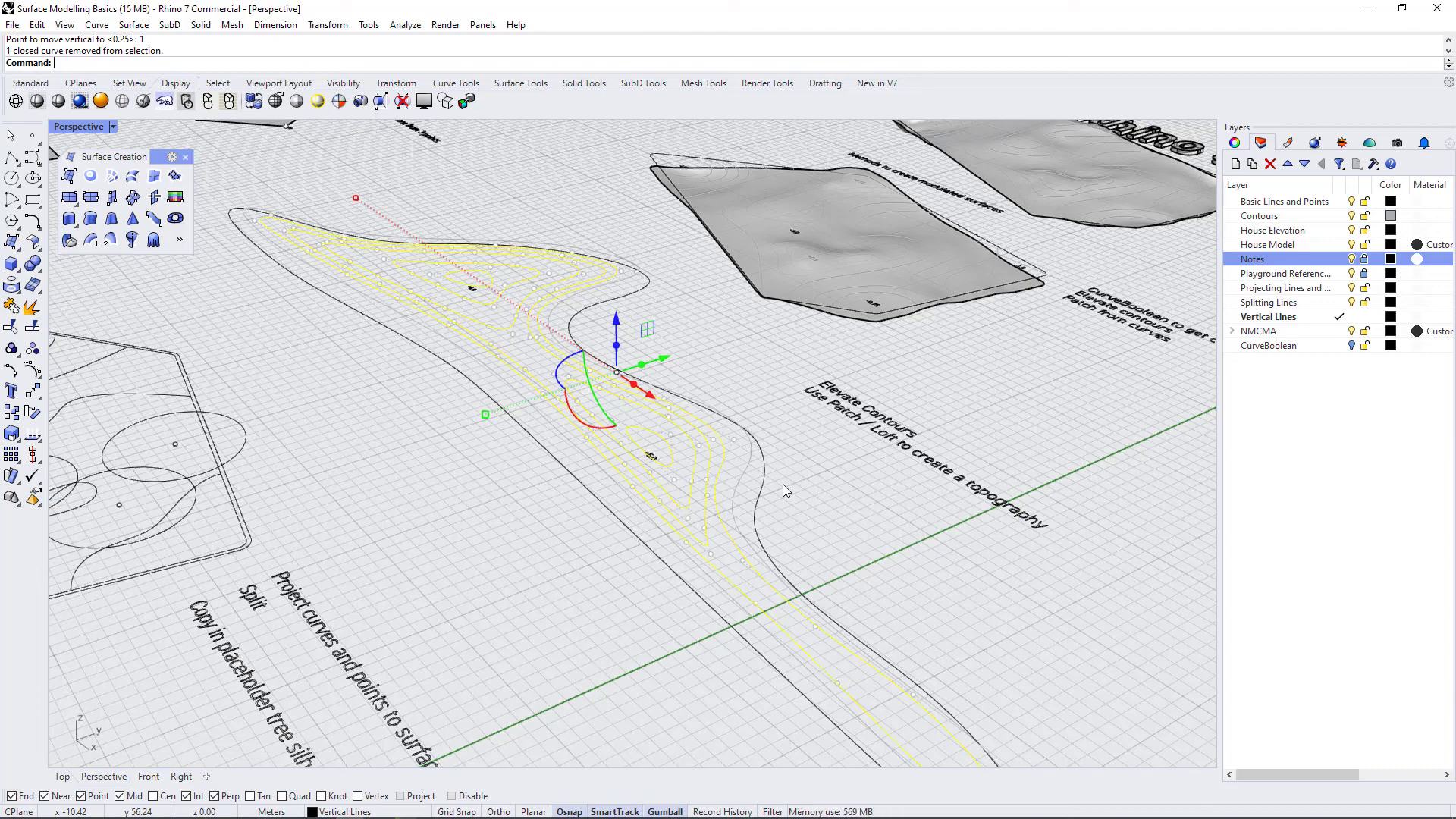
key("Return")
type("v")
key("Return")
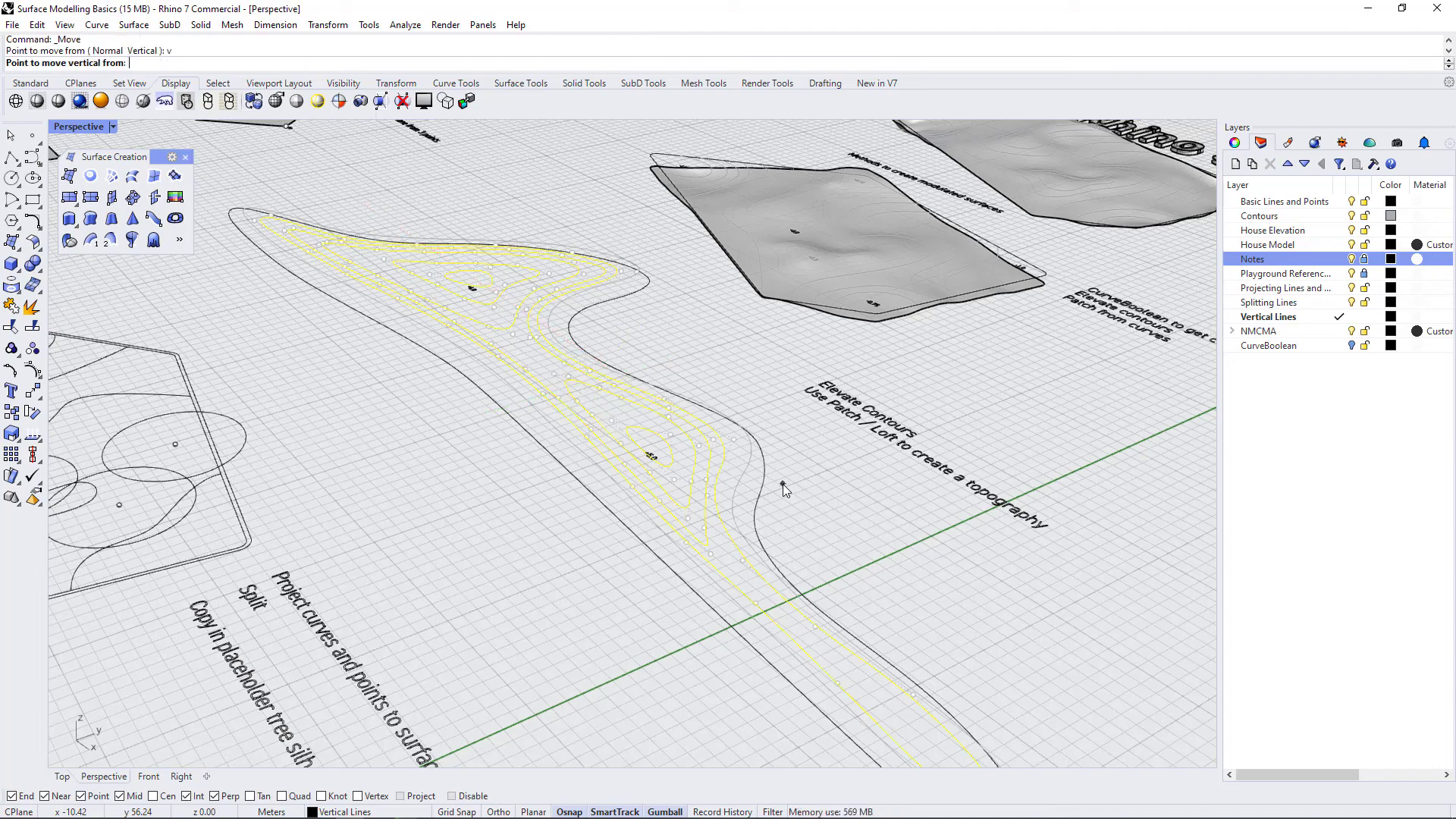
left_click(708, 470)
type("1")
key("Return")
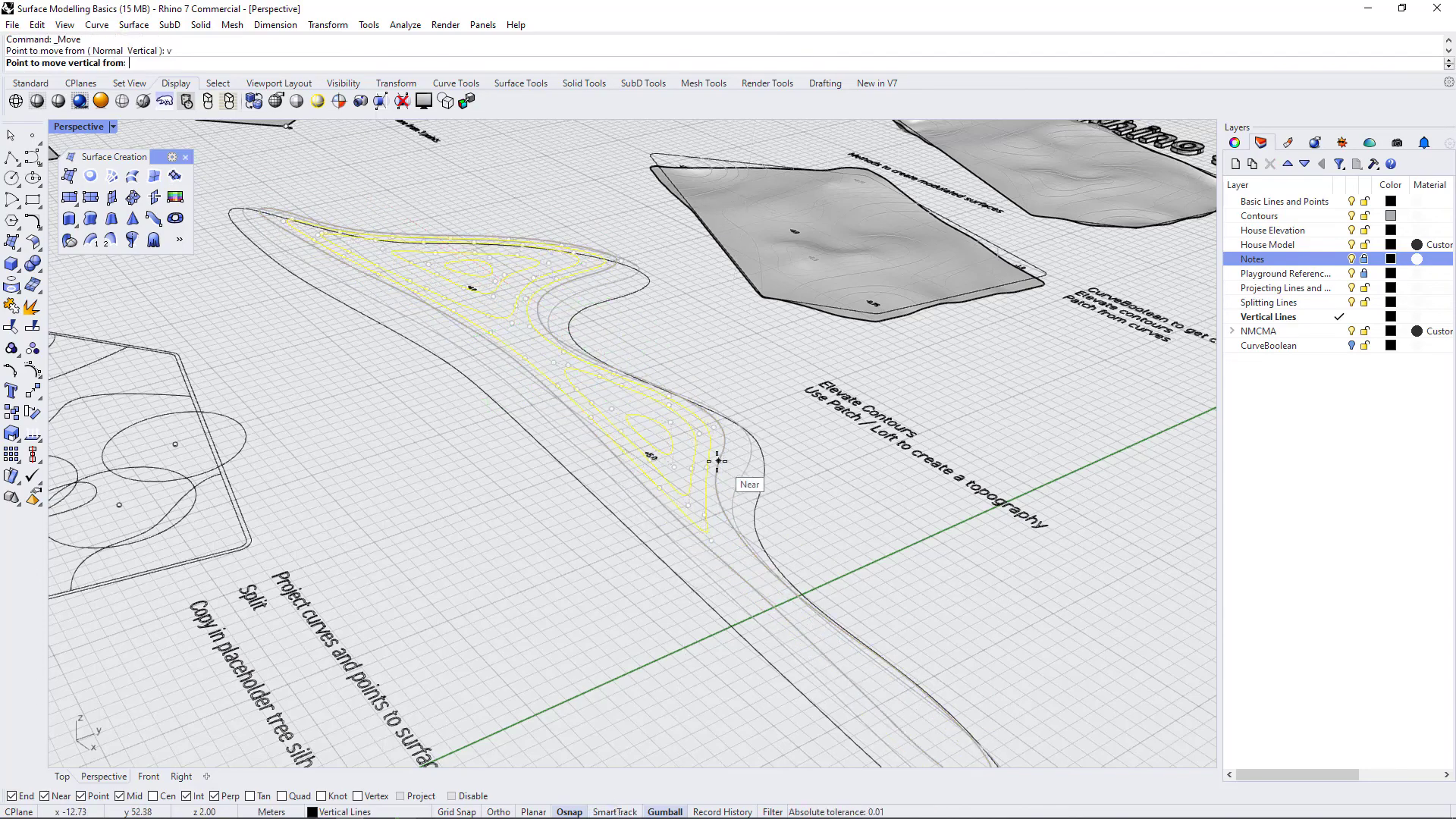
Drop the next contour inward from the selection and raise the remaining contours vertically by 1 m.
left_click(709, 449, "ctrl")
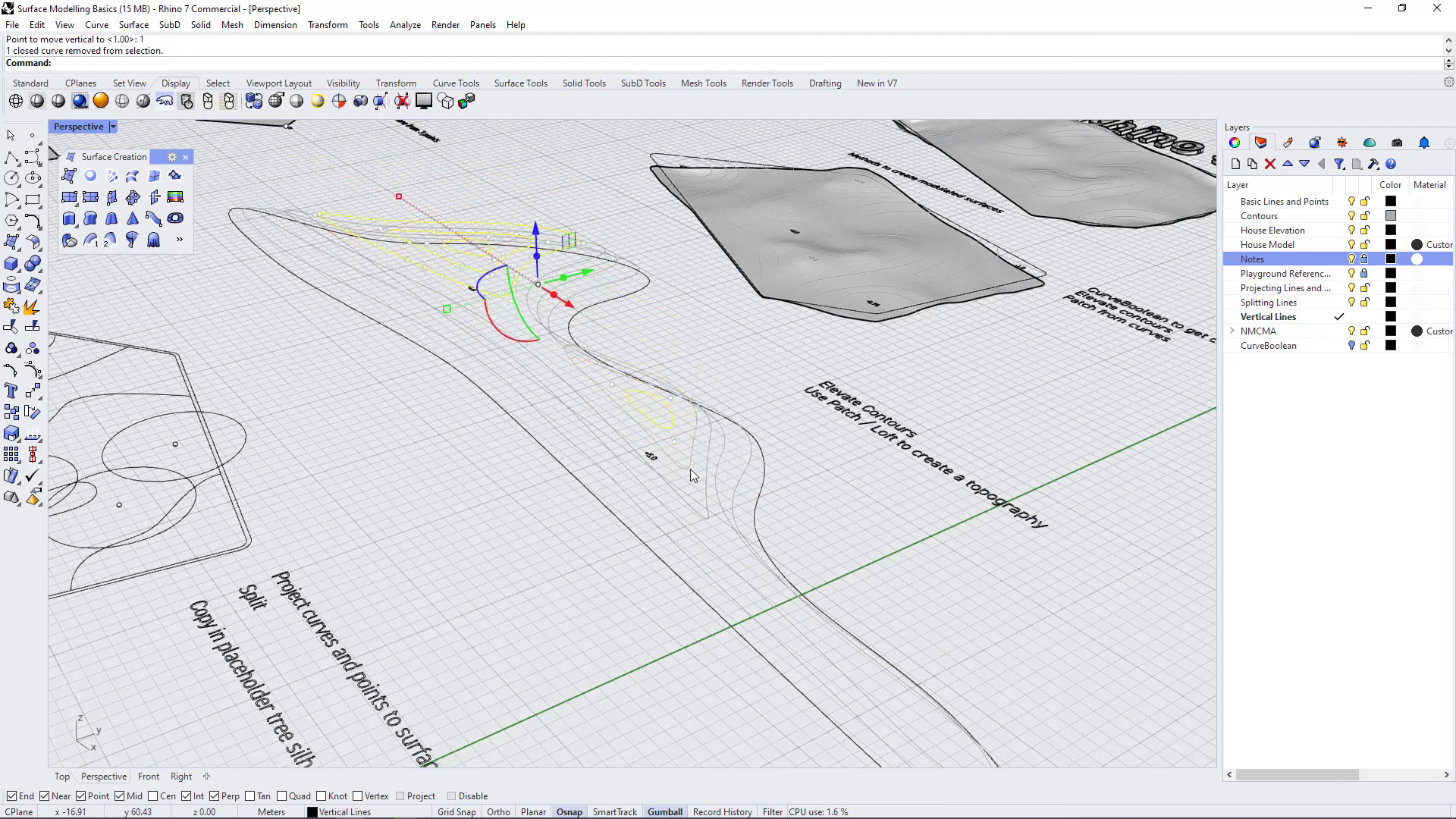
right_click_drag(689, 475, 903, 572)
type("v")
left_click(718, 529)
type("1")
key("Return")
Remove the next completed contours around both peaks from the selection, raise what remains by 1 m vertically, and clear the selection.
left_click(698, 513, "ctrl")
left_click(491, 334, "ctrl")
type("mv")
key("Return")
left_click(491, 334)
type("1")
key("Return")
left_click(522, 229)
Select all the elevated contours with the outer boundary and preview a Patch surface through them.
scroll(826, 429, "down", 5)
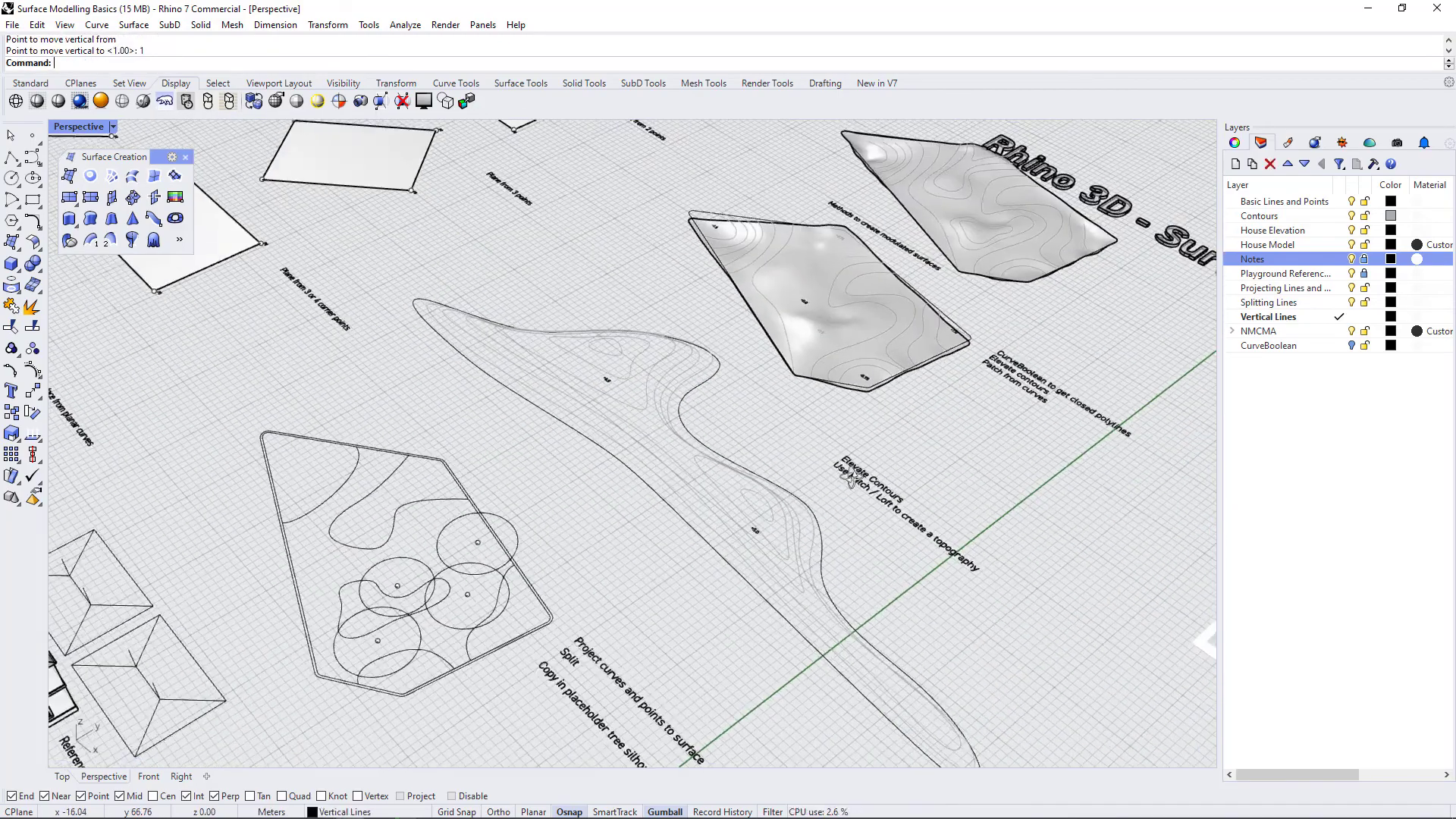
right_click_drag(830, 479, 743, 372)
scroll(726, 265, "up", 6)
right_click_drag(814, 474, 838, 530)
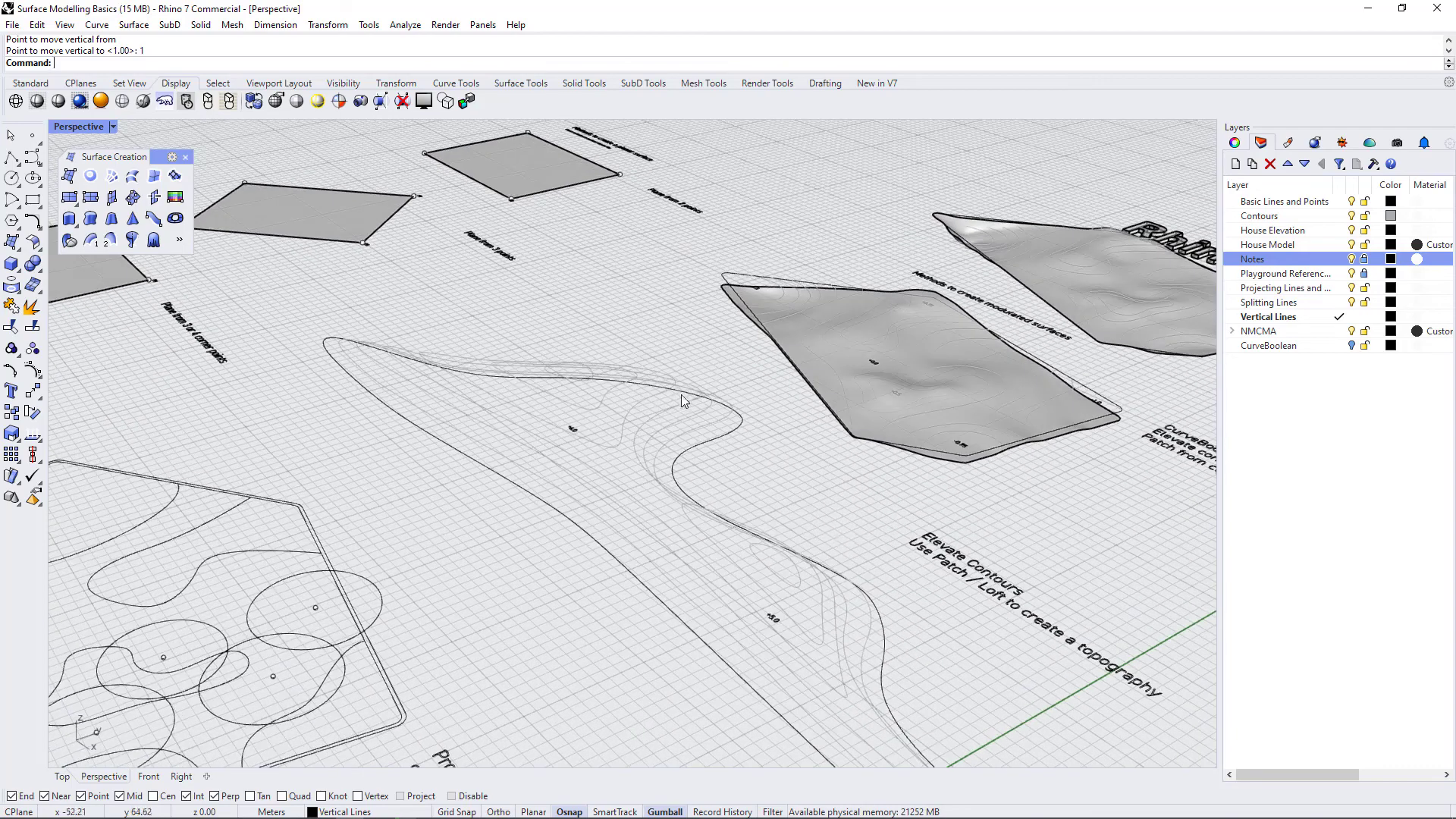
left_click_drag(706, 466, 589, 367)
left_click(775, 610, "shift")
left_click(779, 581, "shift")
right_click_drag(493, 462, 697, 569)
key("Return")
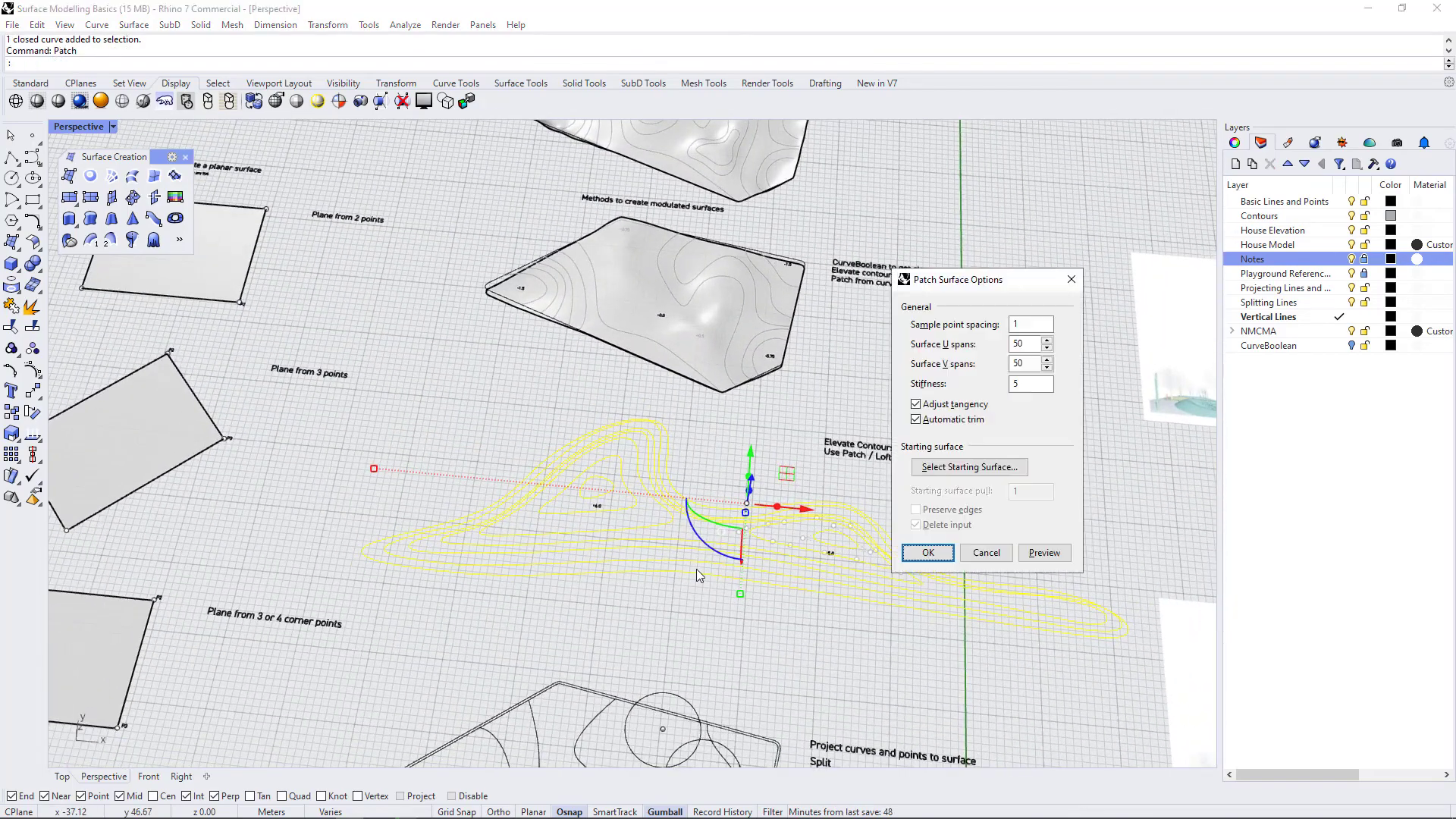
left_click(1044, 553)
Examine the patch surface preview from all sides, checking its ridges, peaks and edges against the contours and boundary curve.
right_click_drag(652, 433, 699, 489)
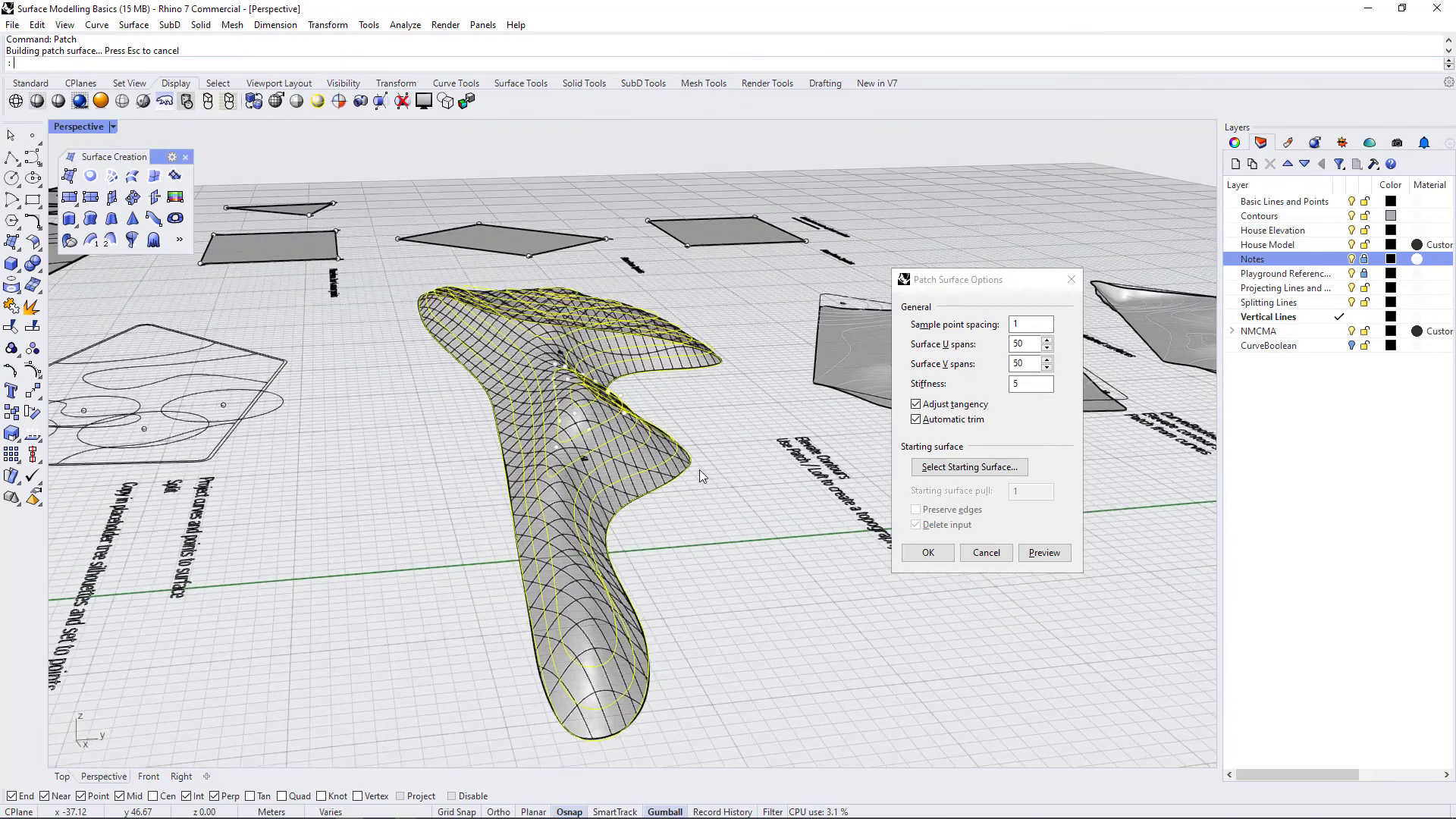
scroll(694, 461, "up", 4)
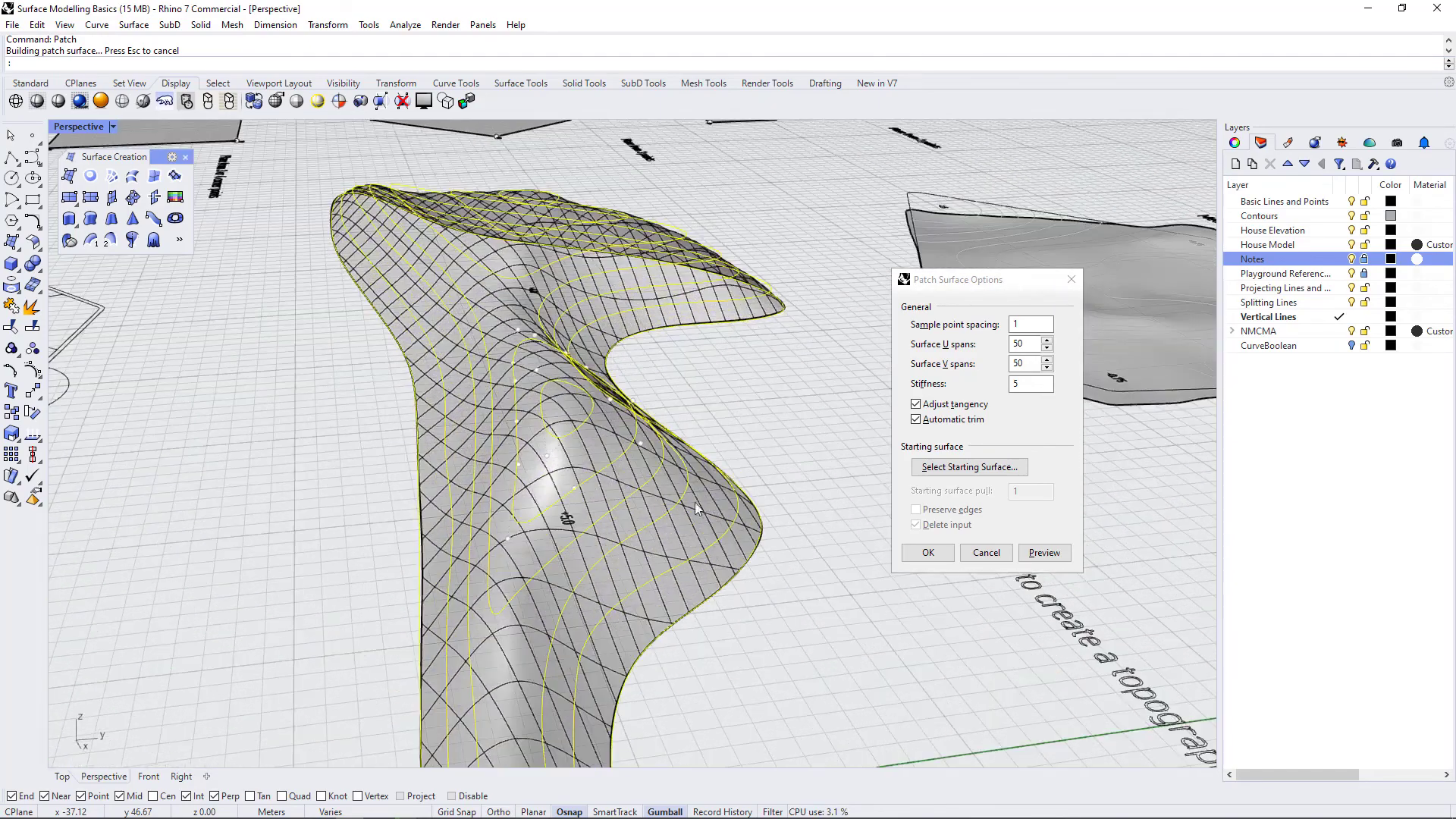
scroll(758, 560, "up", 2)
right_click_drag(758, 561, 810, 561)
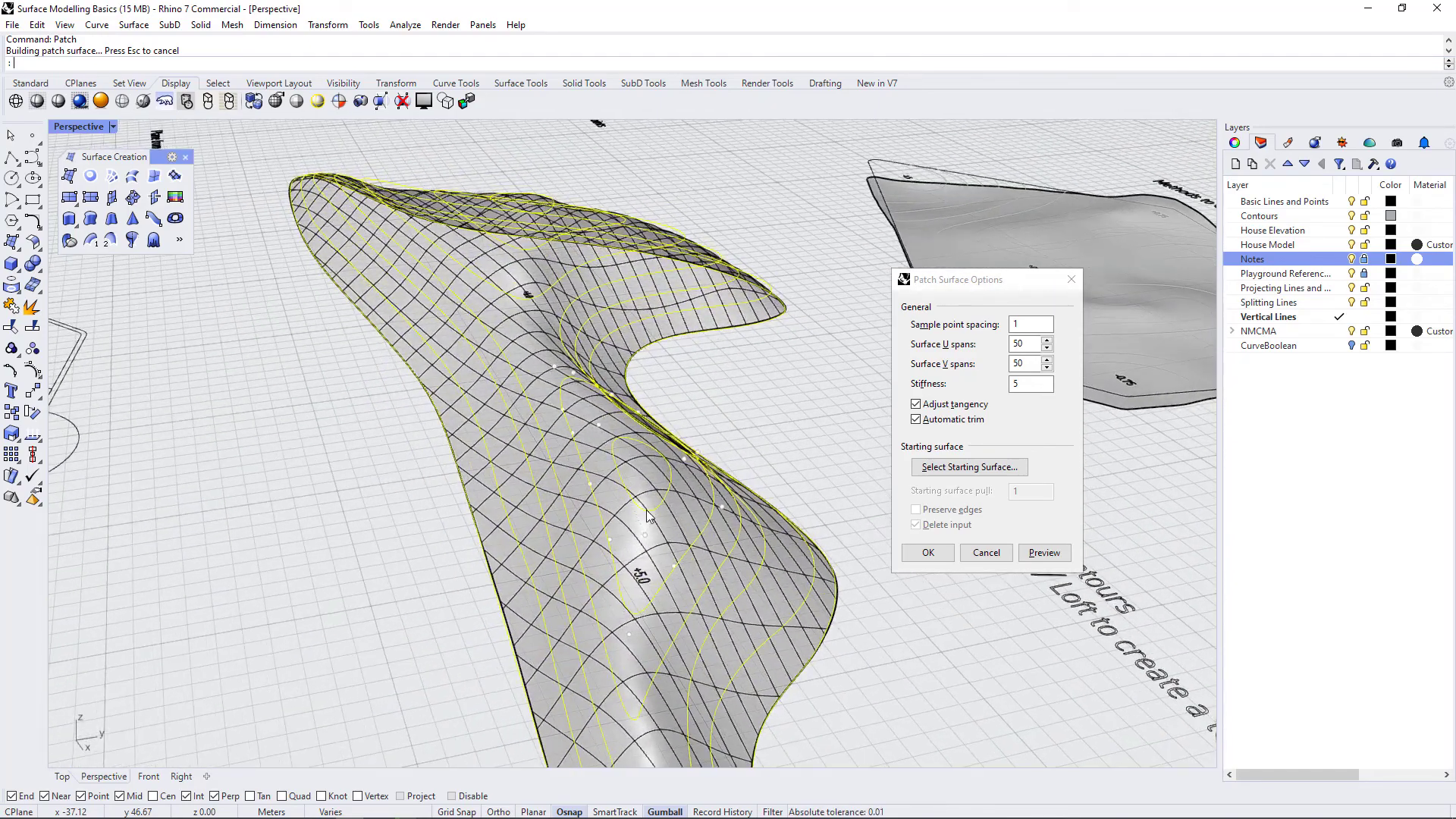
right_click_drag(548, 524, 641, 521)
scroll(611, 534, "up", 5)
scroll(611, 534, "down", 5)
right_click_drag(554, 493, 713, 522)
right_click_drag(455, 543, 666, 488)
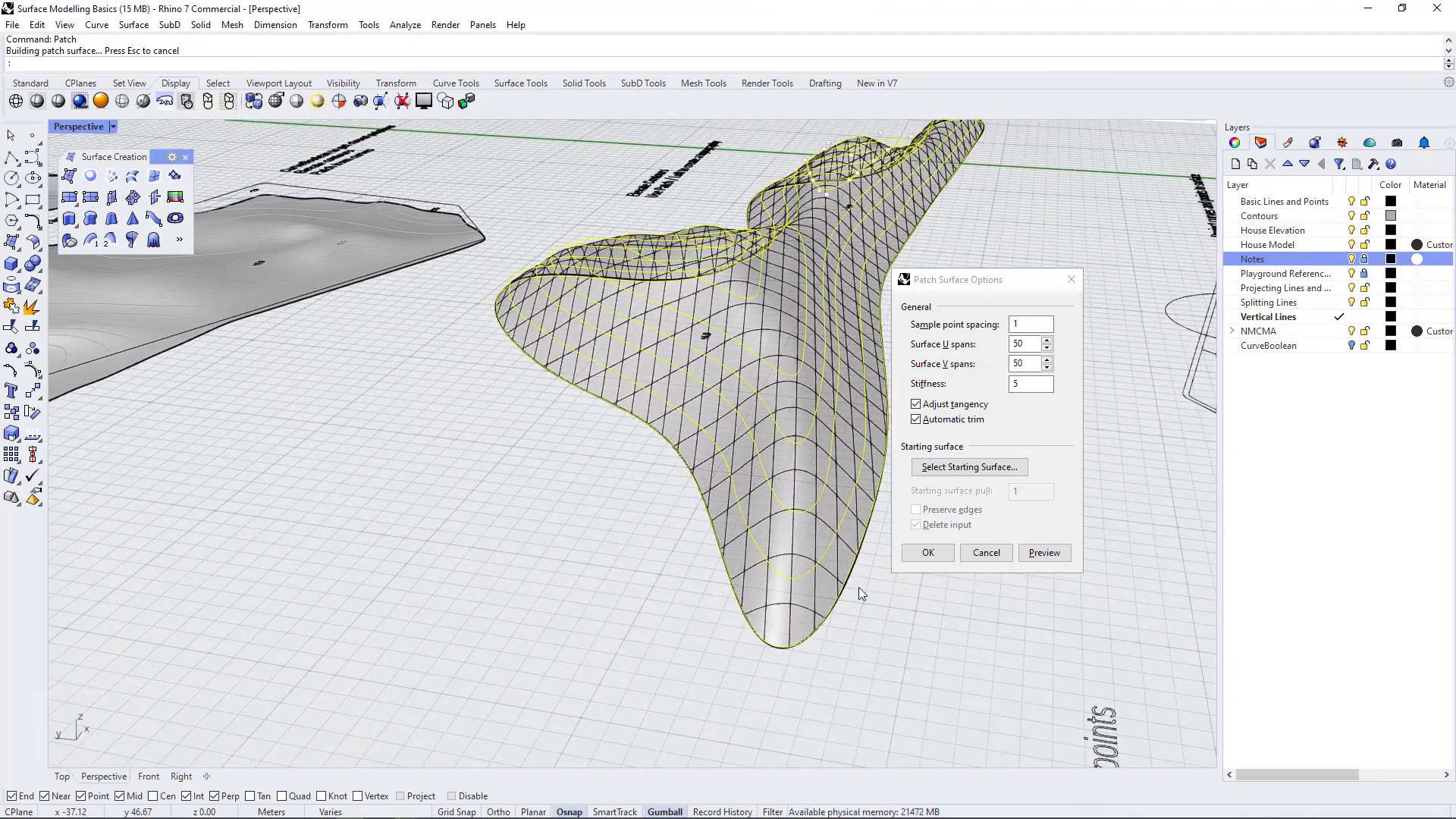
scroll(862, 587, "up", 4)
scroll(869, 607, "up", 3)
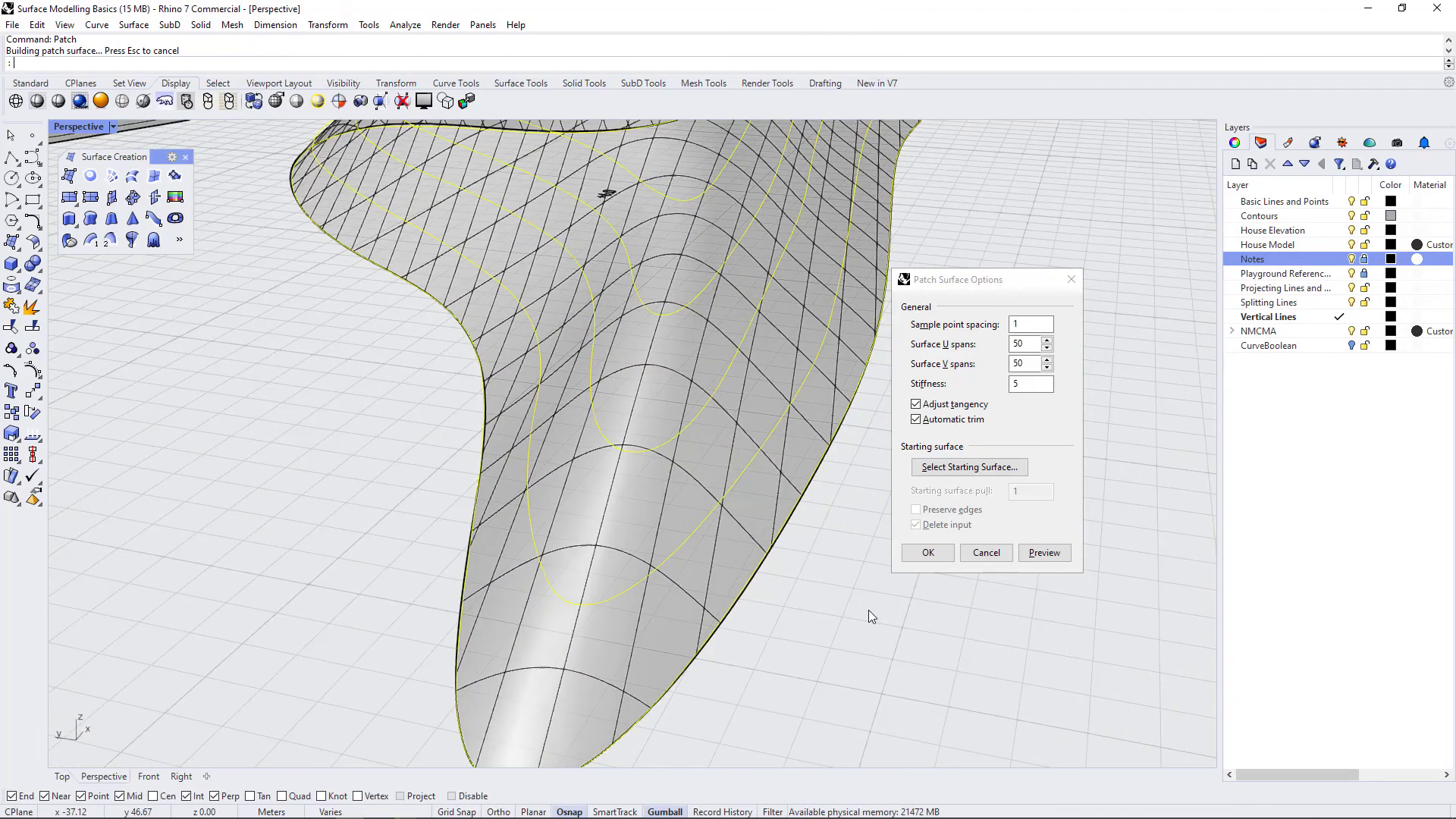
scroll(792, 561, "up", 3)
scroll(732, 587, "down", 3)
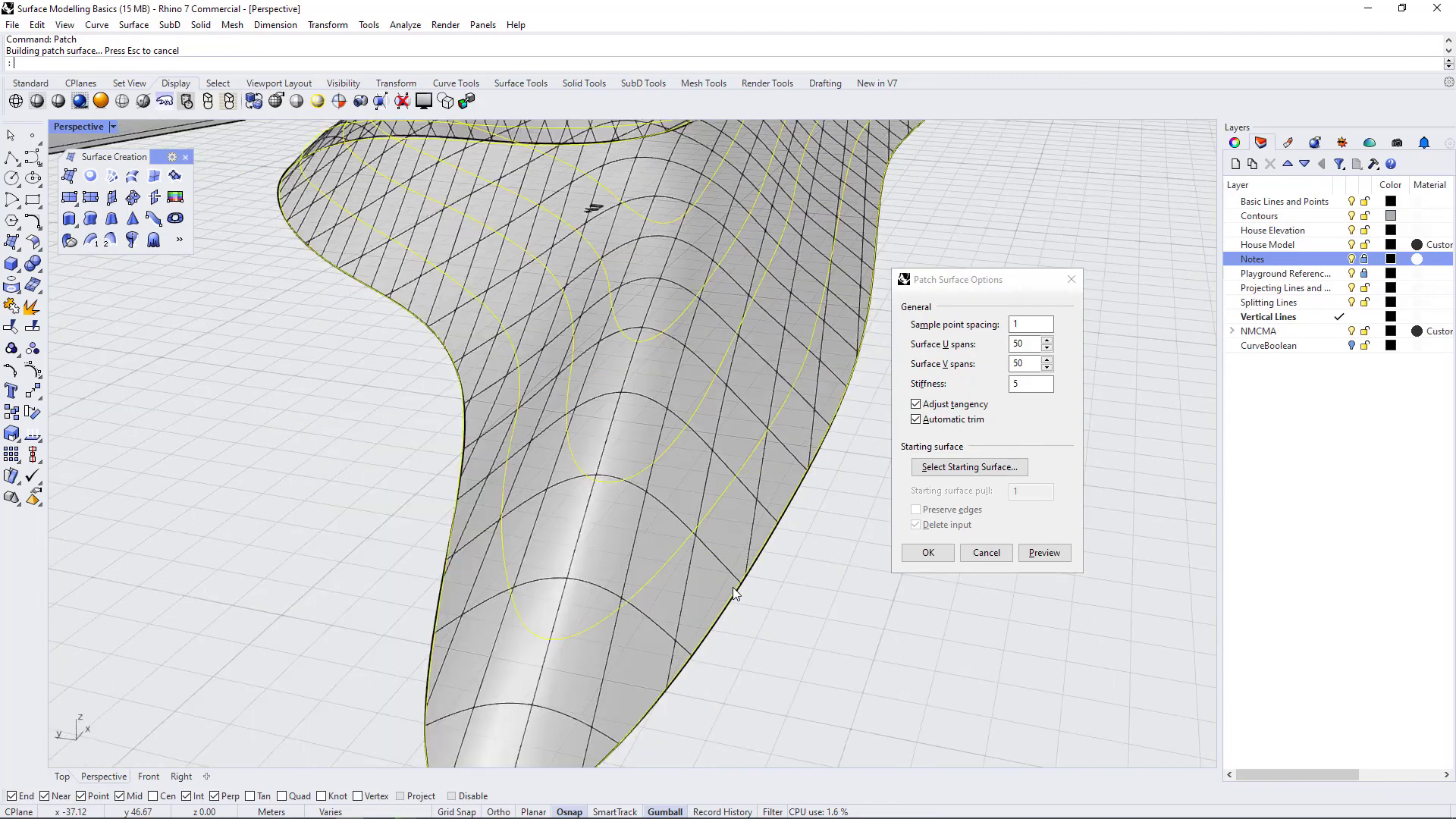
scroll(750, 614, "down", 3)
right_click_drag(776, 608, 572, 391)
scroll(573, 390, "up", 5)
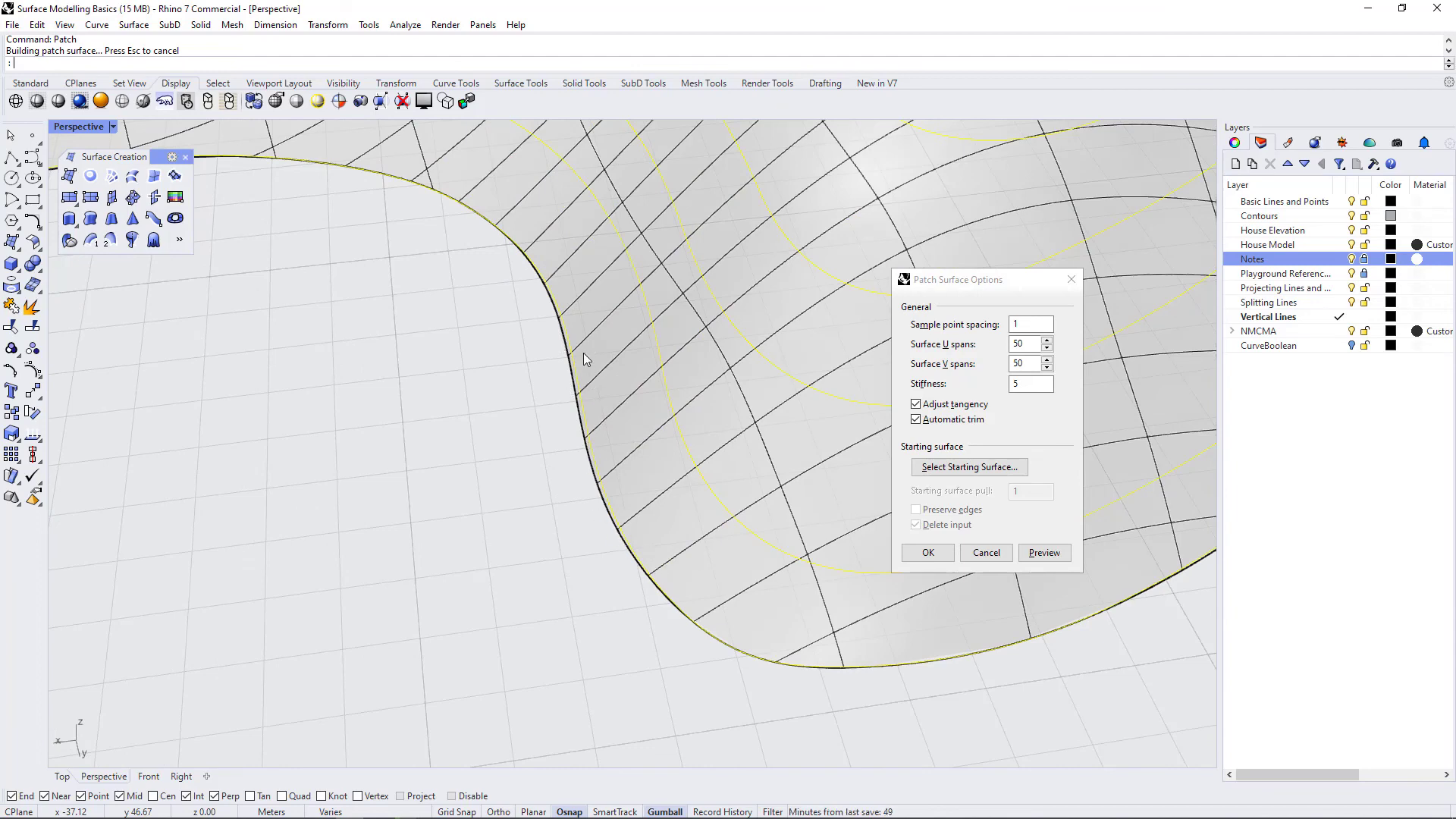
scroll(626, 508, "down", 3)
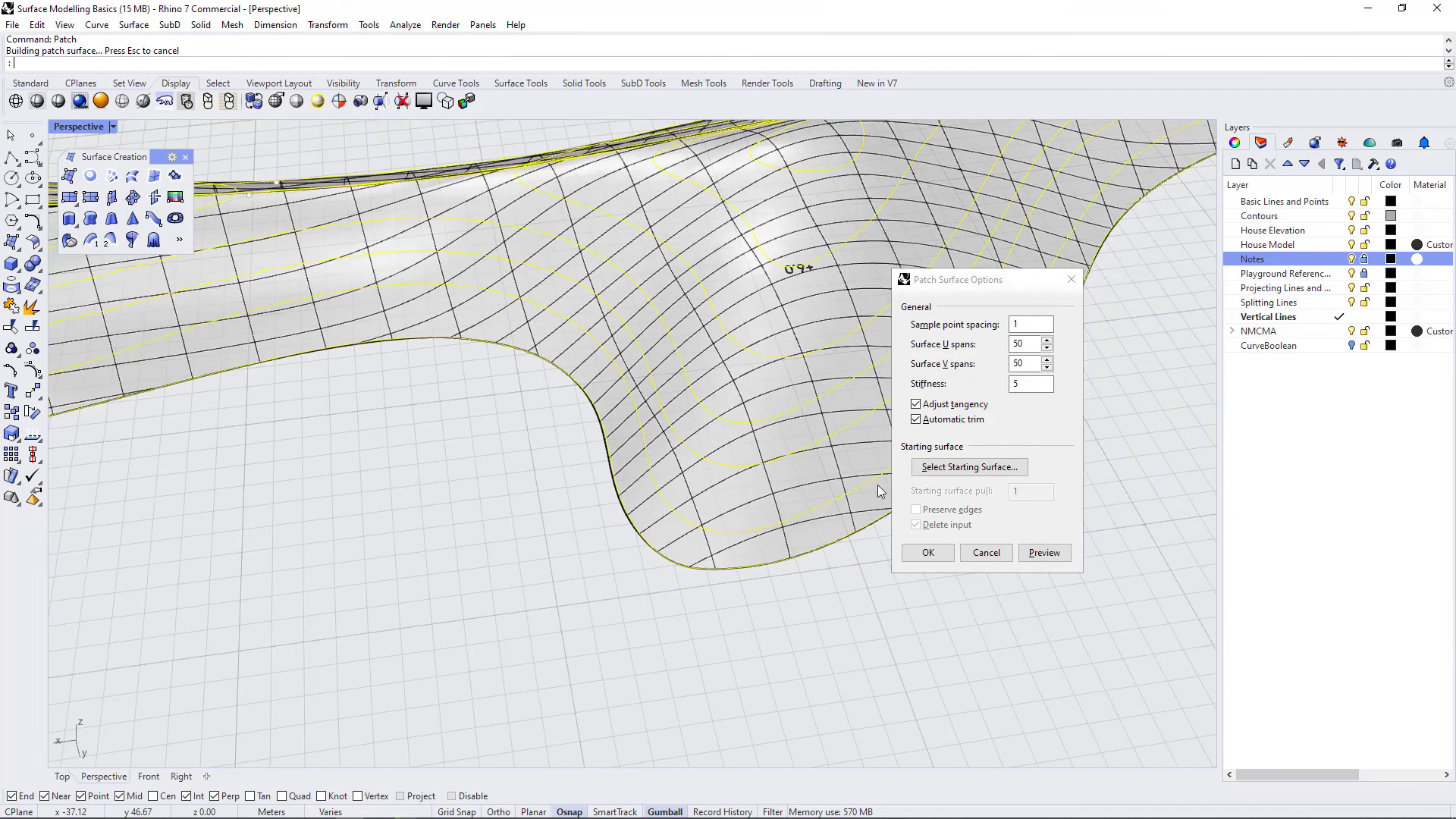
Set the patch stiffness to 3 and preview the surface.
left_click_drag(1027, 385, 969, 380)
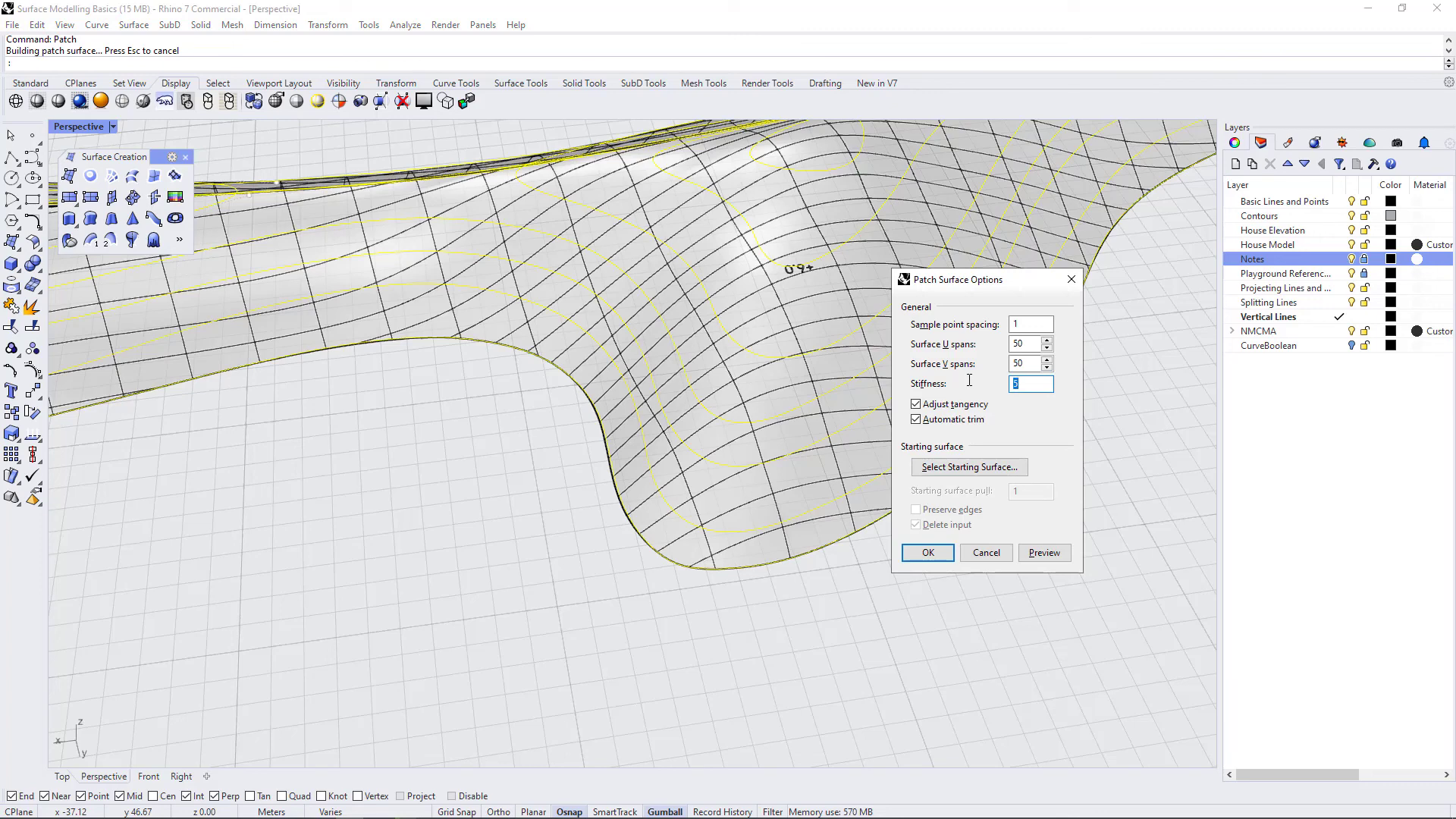
type("3")
left_click(1055, 551)
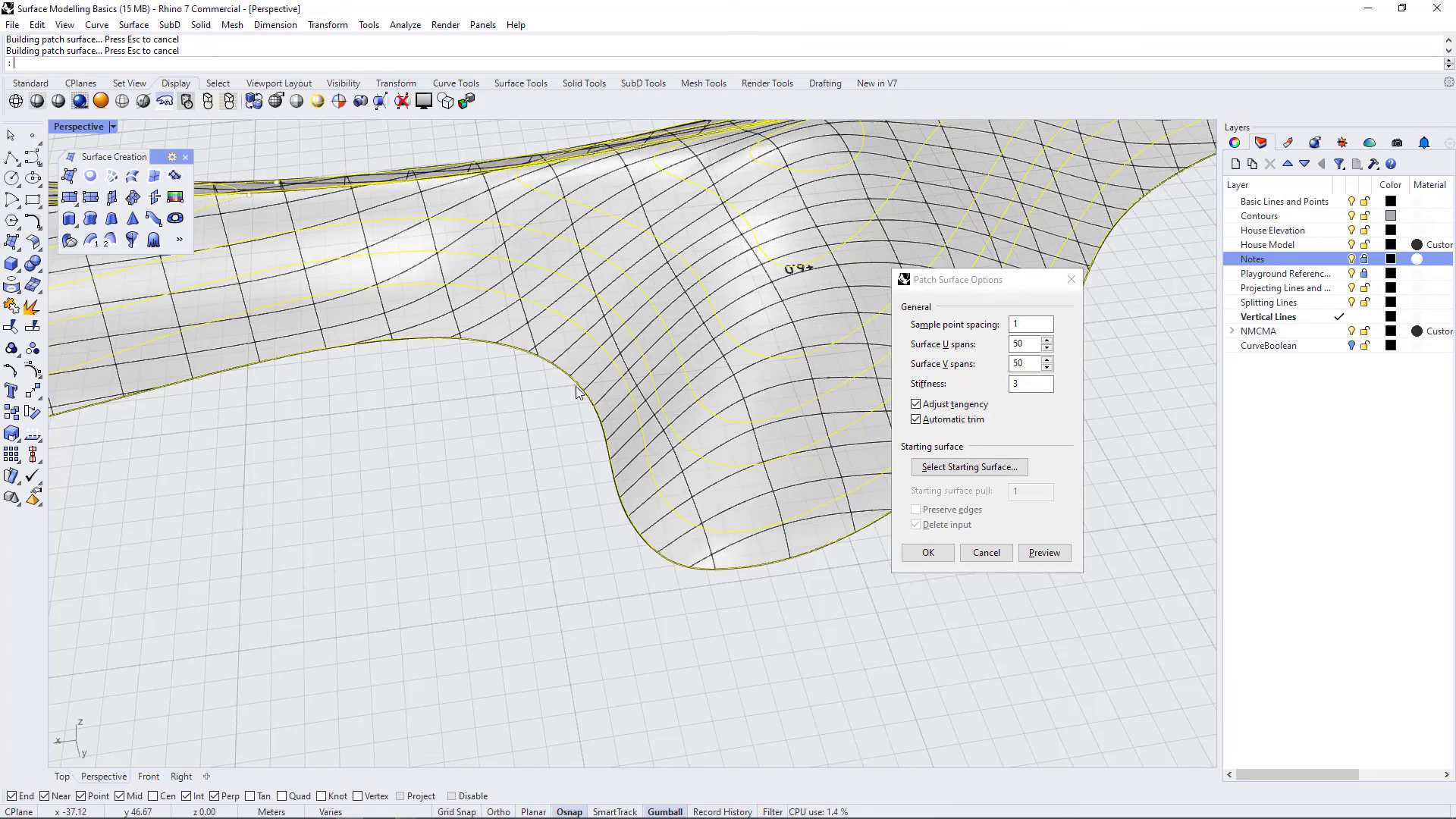
Set the patch stiffness to 2, check the new preview along the boundary curve, and create the patch surface.
double_click(1038, 383)
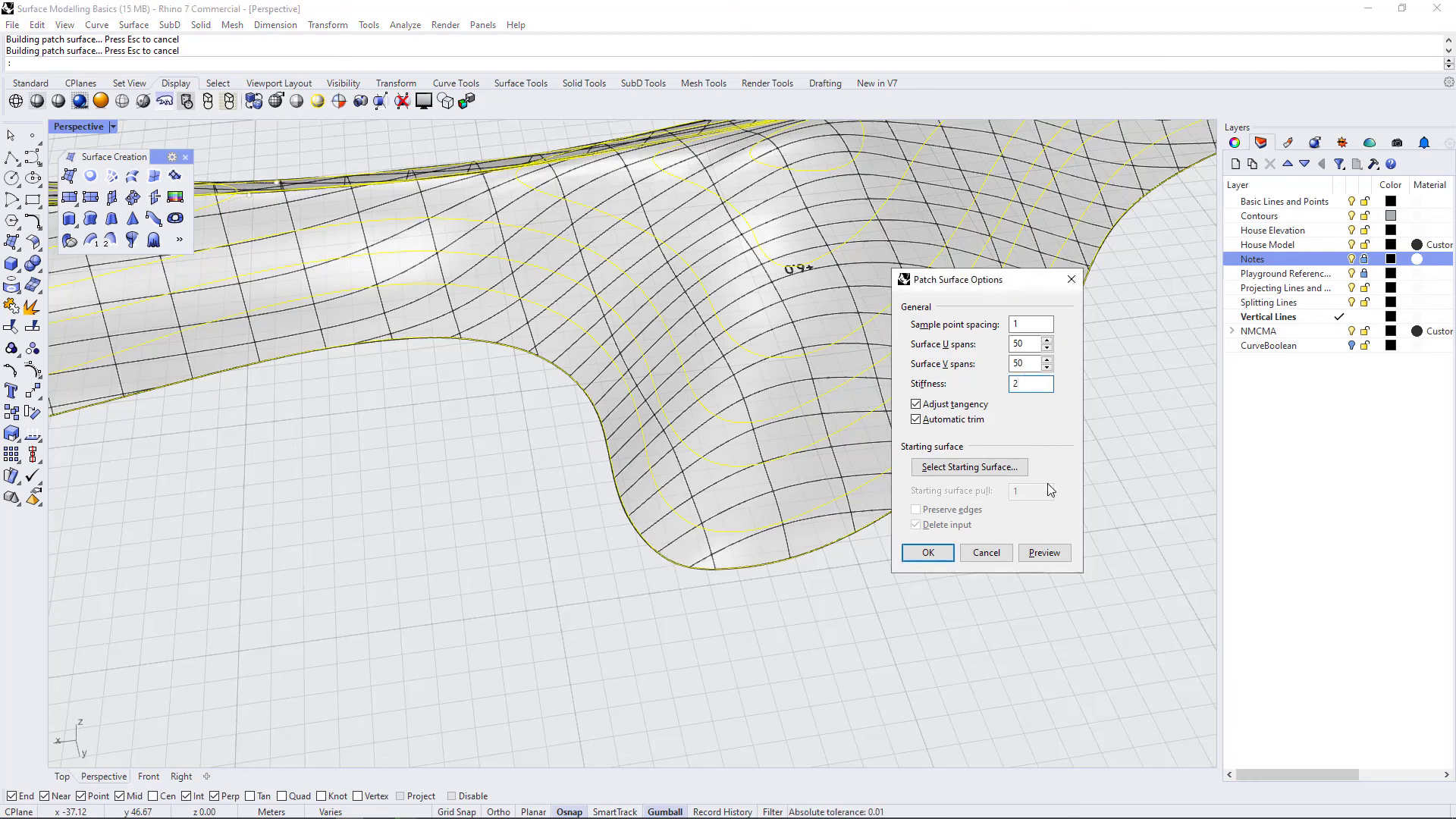
left_click(1047, 552)
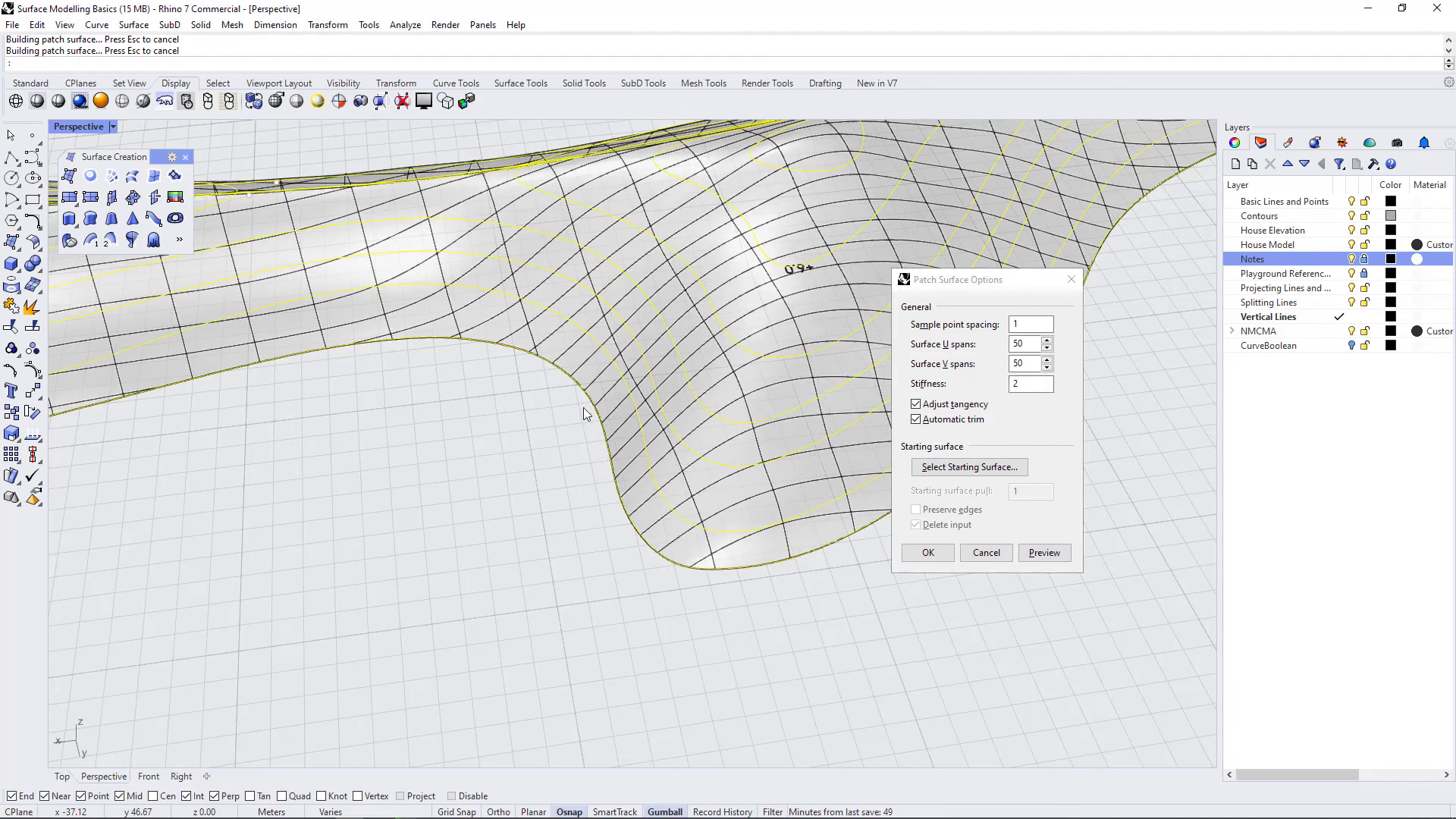
right_click_drag(750, 568, 569, 455)
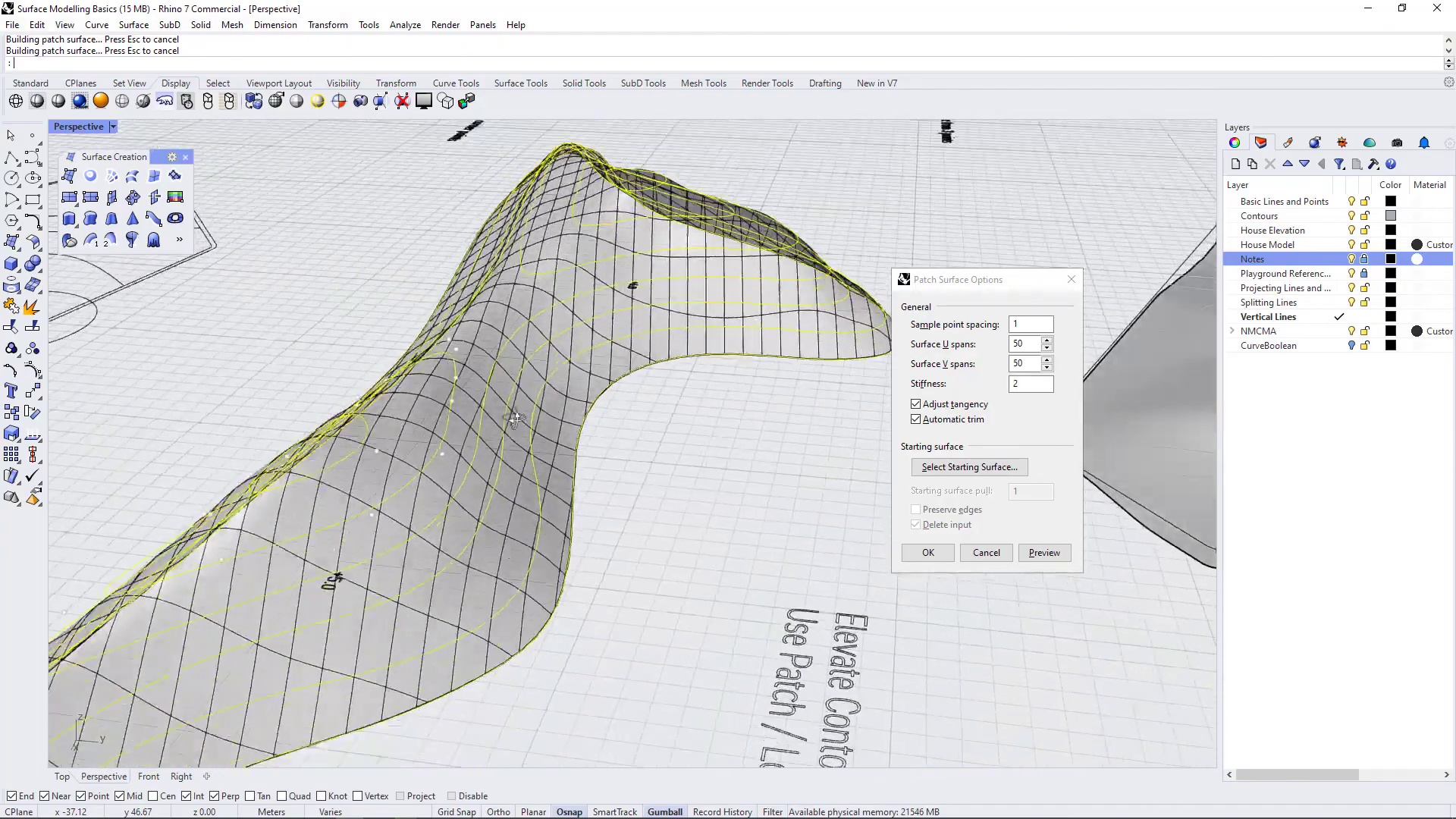
right_click_drag(517, 416, 574, 474)
left_click(933, 551)
Examine the finished topography surface from several angles, selecting the highest closed contour to compare the peak's shape with it.
scroll(524, 447, "down", 4)
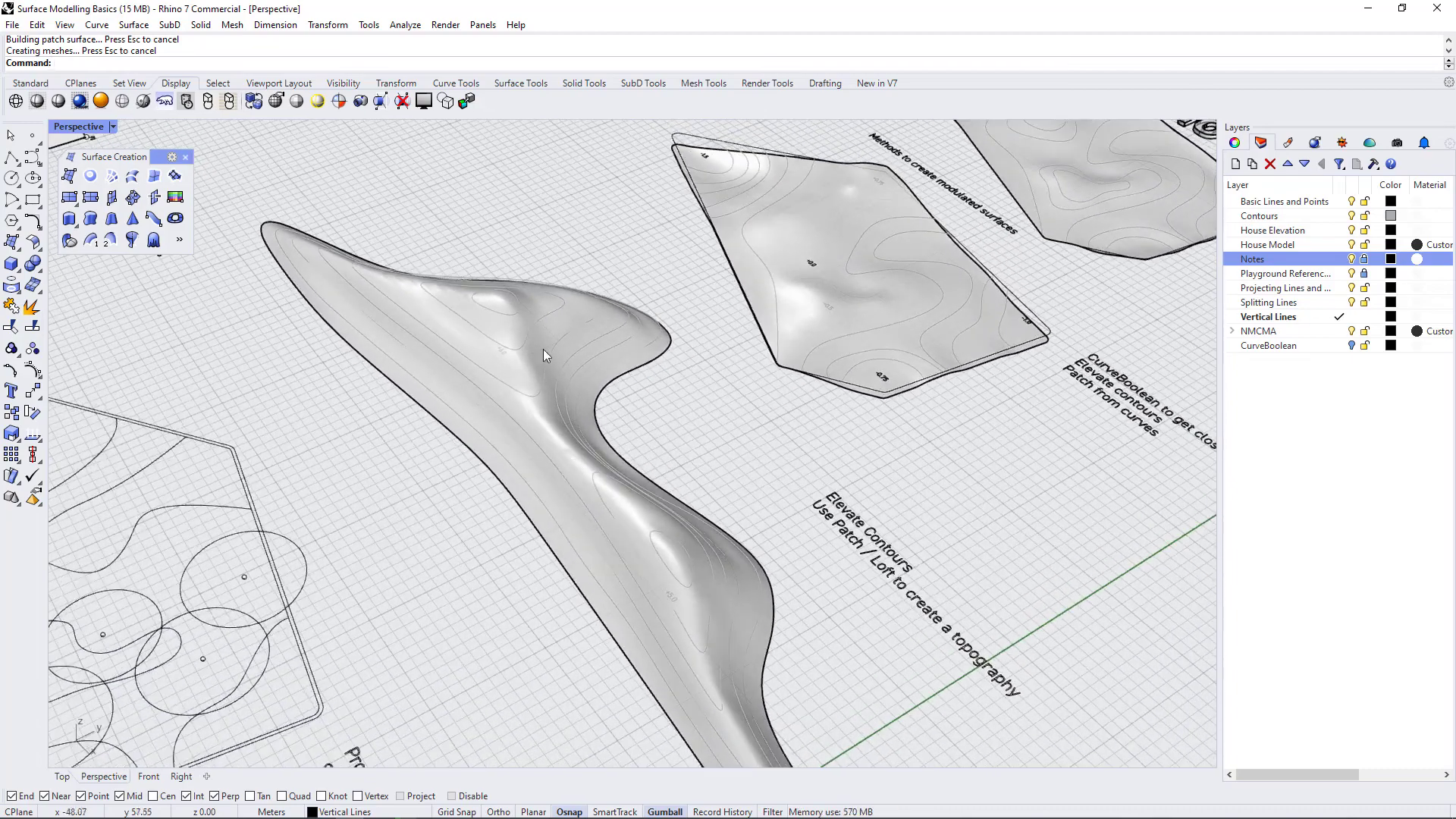
scroll(589, 308, "up", 5)
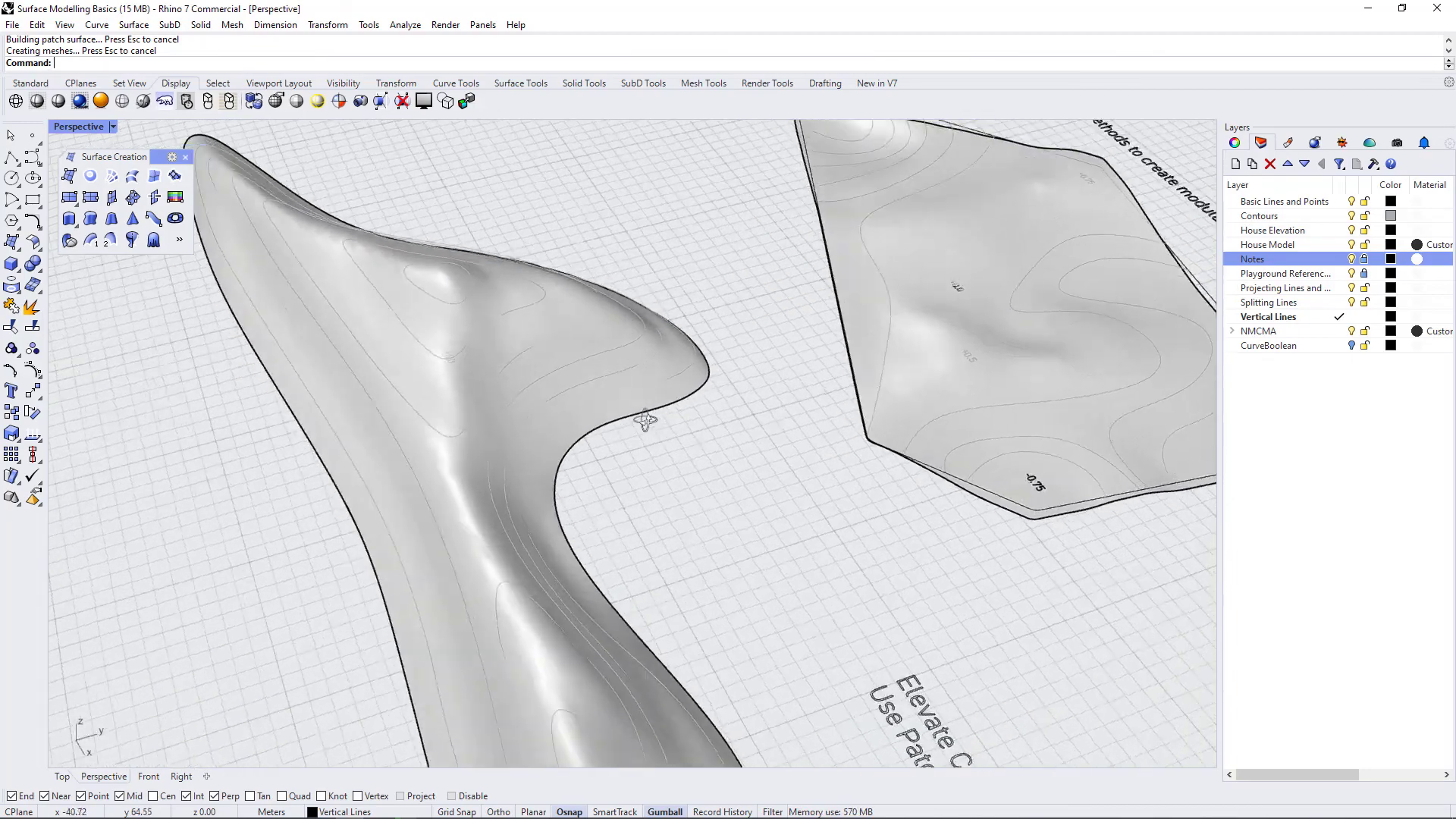
right_click_drag(641, 416, 613, 393)
scroll(470, 209, "up", 8)
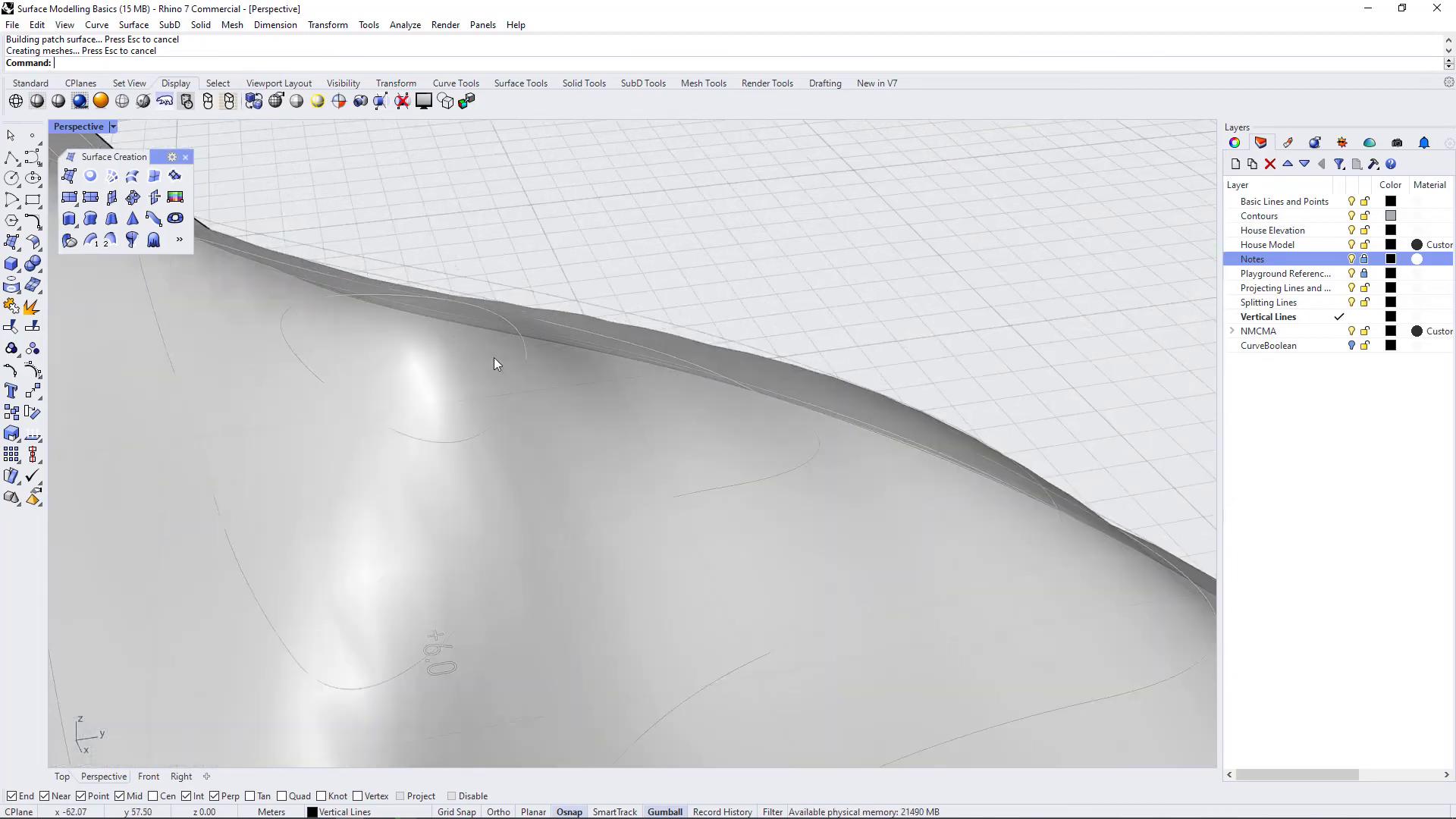
left_click(502, 413)
right_click_drag(514, 412, 653, 487)
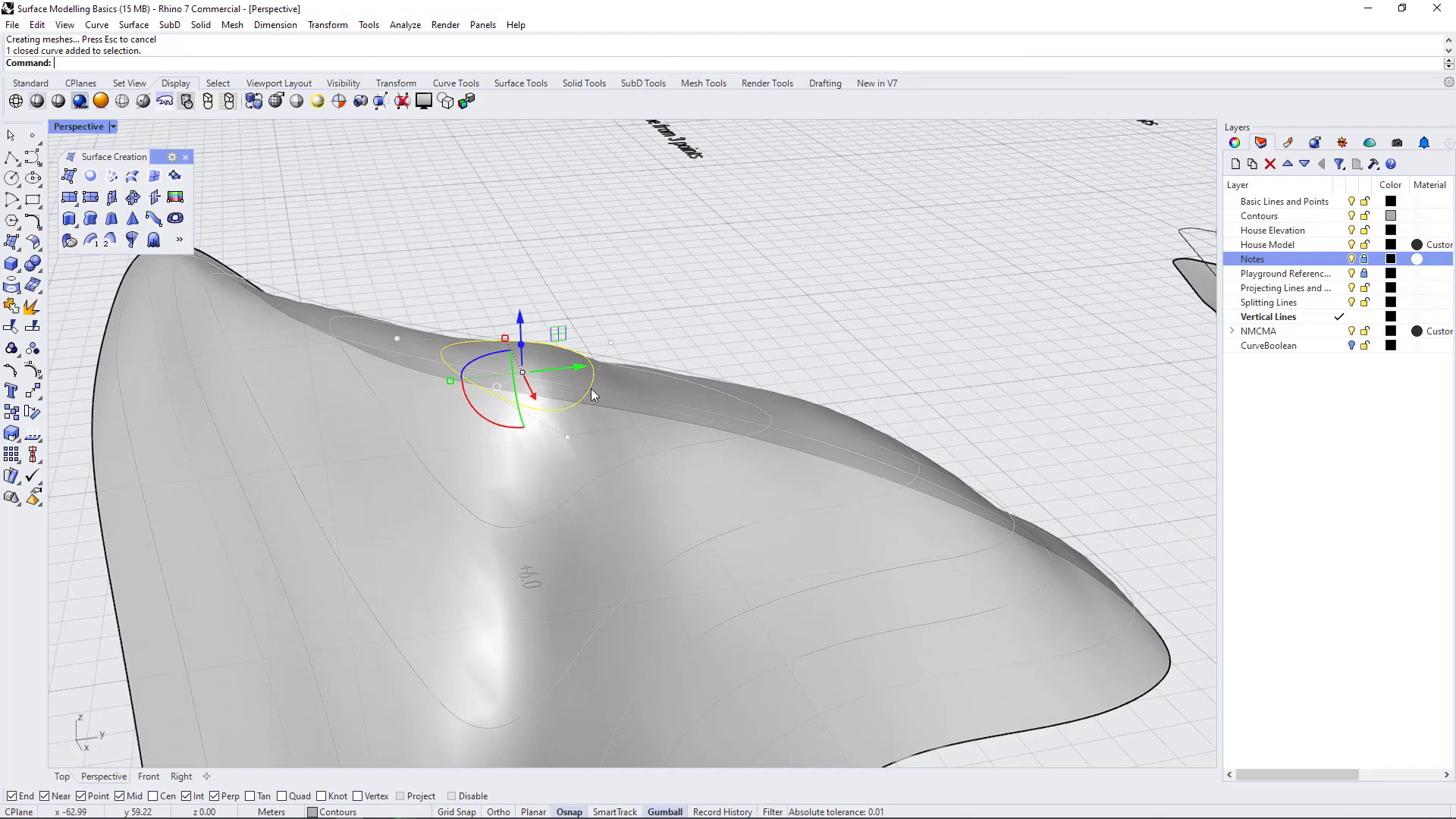
right_click_drag(640, 450, 535, 548)
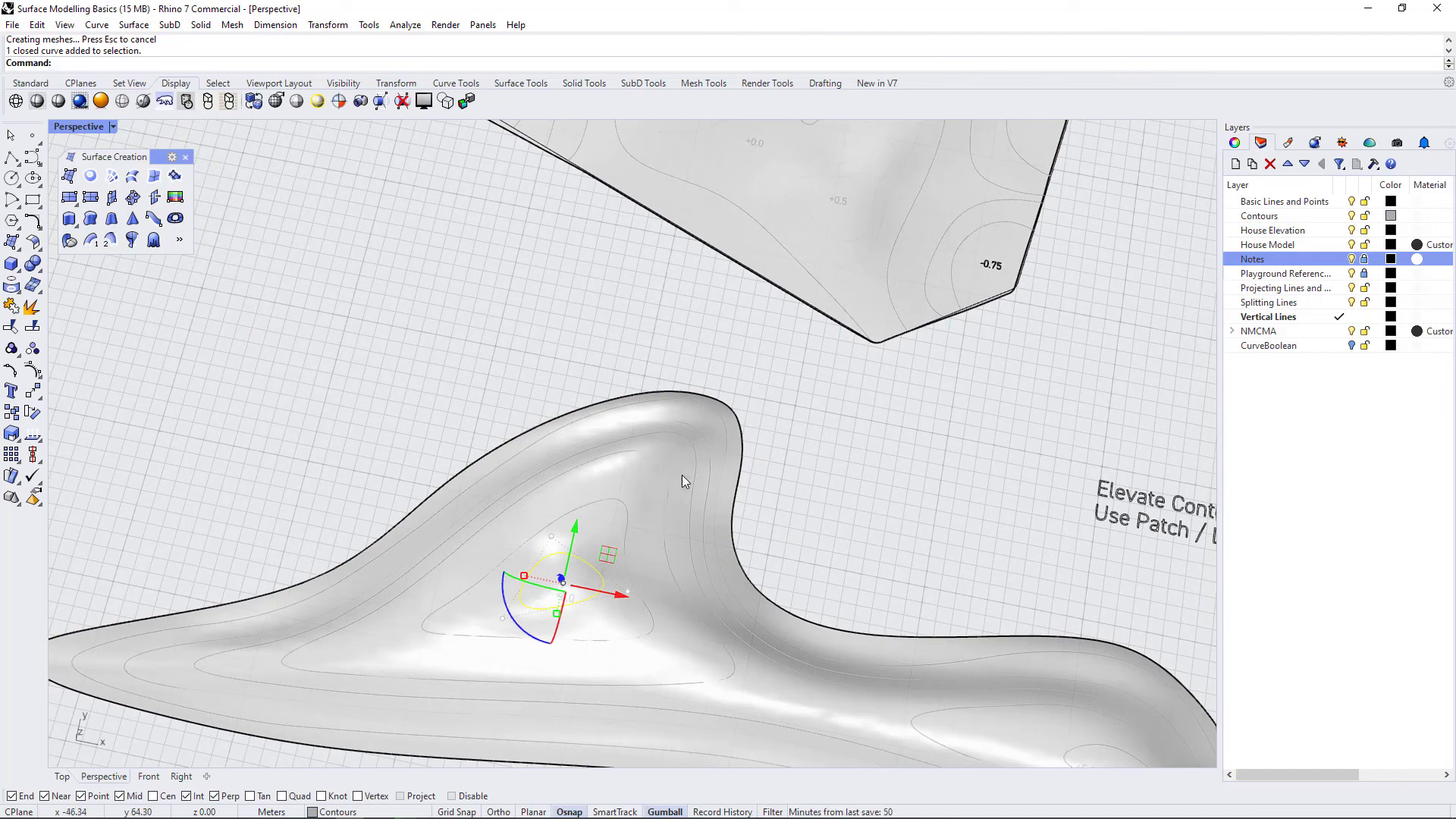
right_click_drag(687, 517, 526, 380)
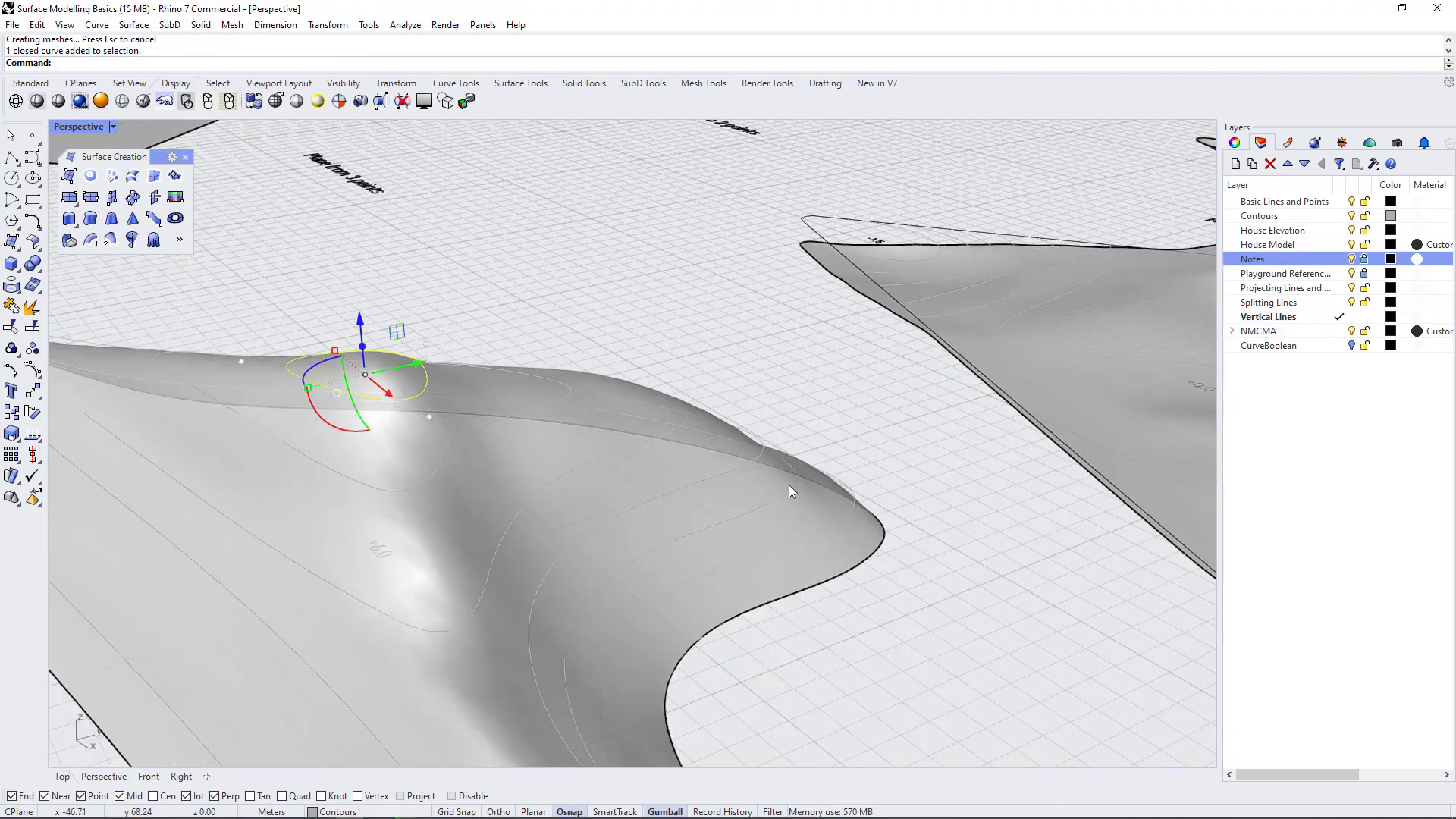
right_click_drag(577, 448, 653, 609)
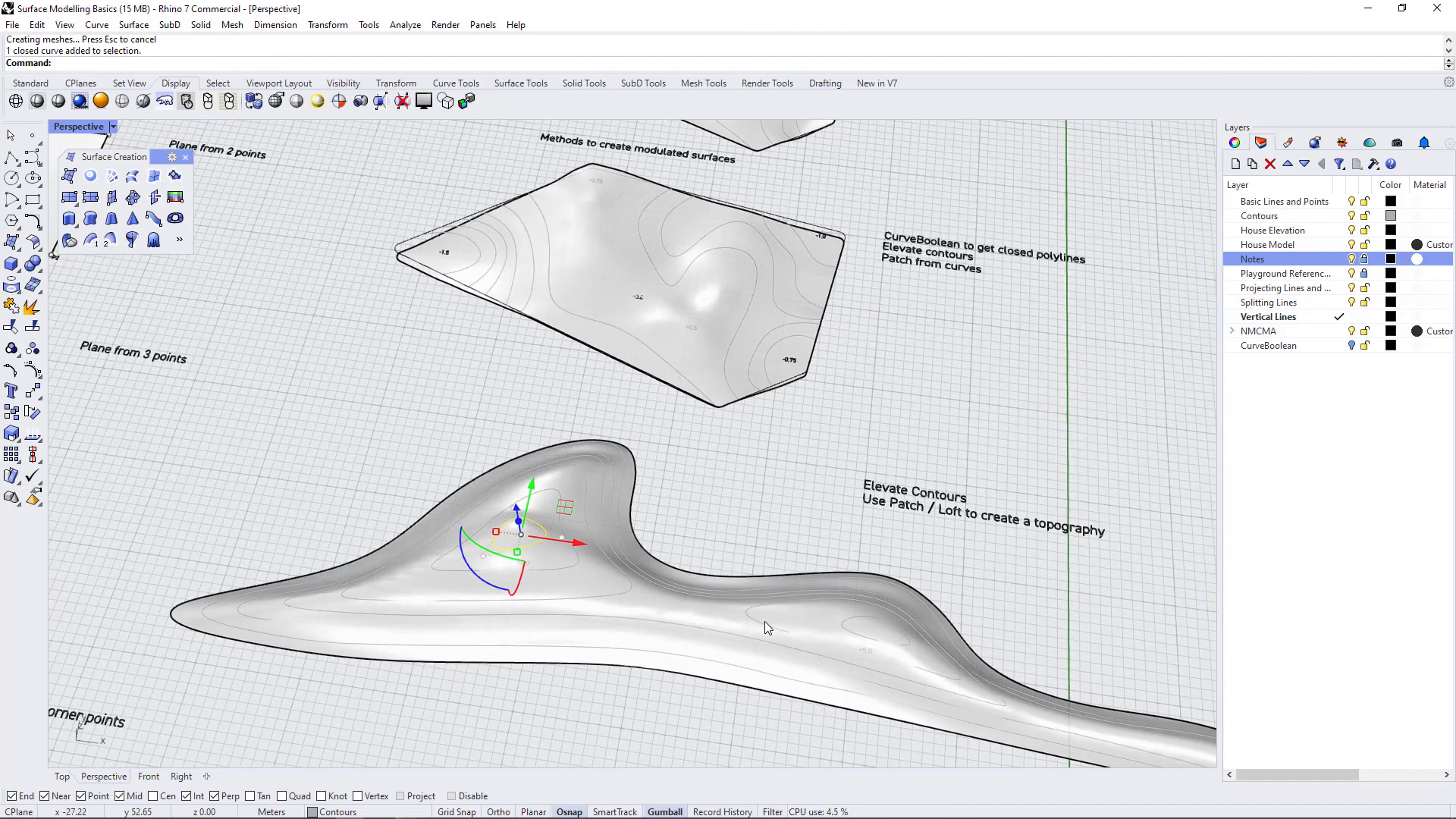
right_click_drag(843, 674, 701, 559)
right_click_drag(626, 645, 642, 545)
scroll(666, 537, "up", 6)
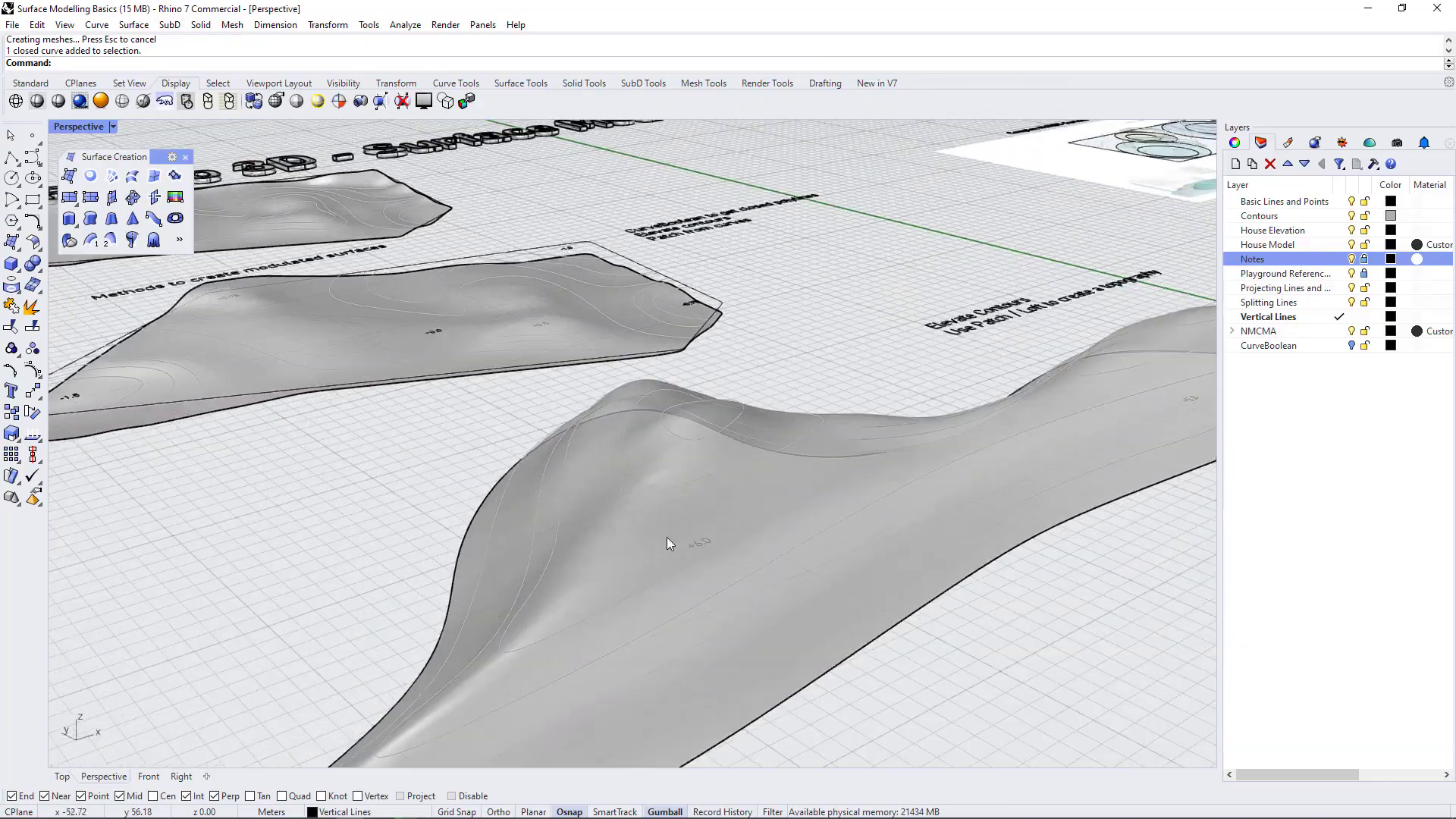